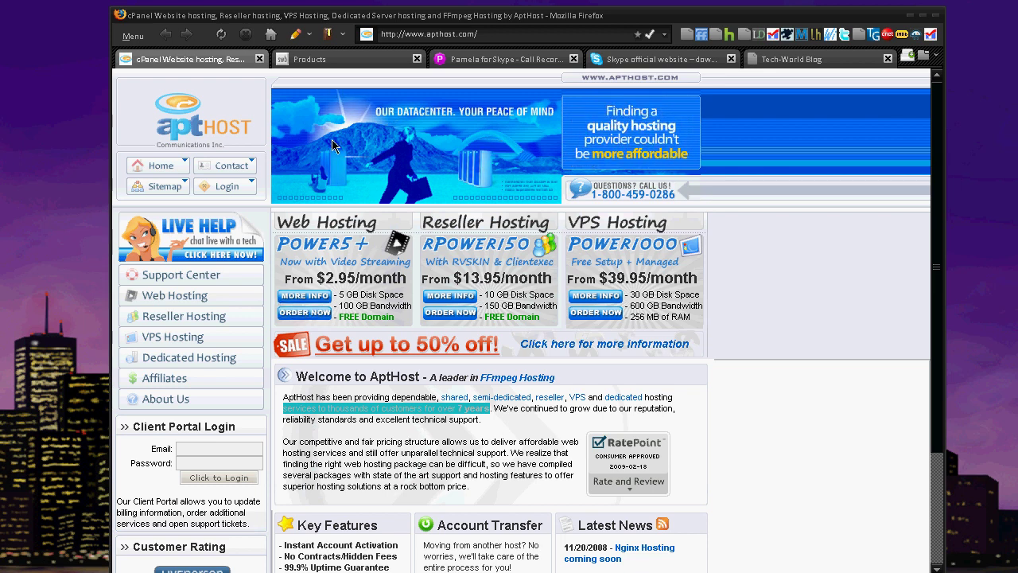
# Step: Look through the shinywhitebox Products page with its iShowU listings, scrolling down and back up
pyautogui.click(345, 61)
pyautogui.moveTo(413, 190)
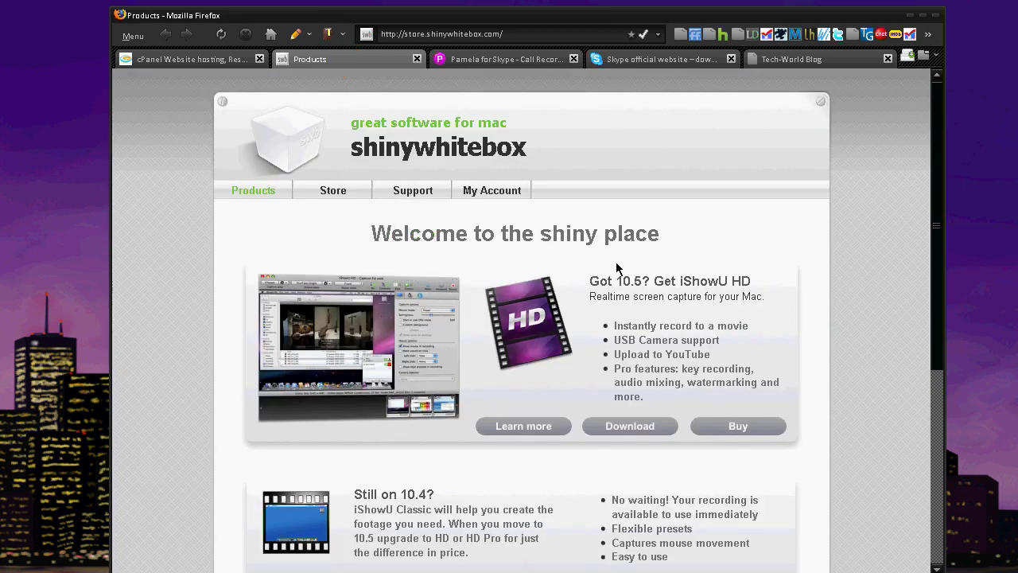
pyautogui.scroll(-5, 616, 262)
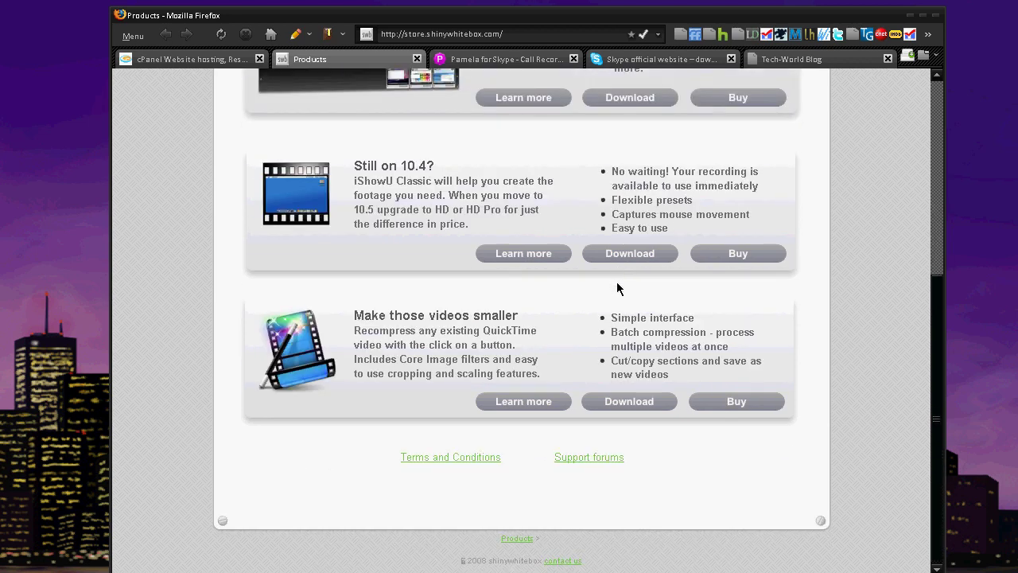
pyautogui.scroll(5, 618, 288)
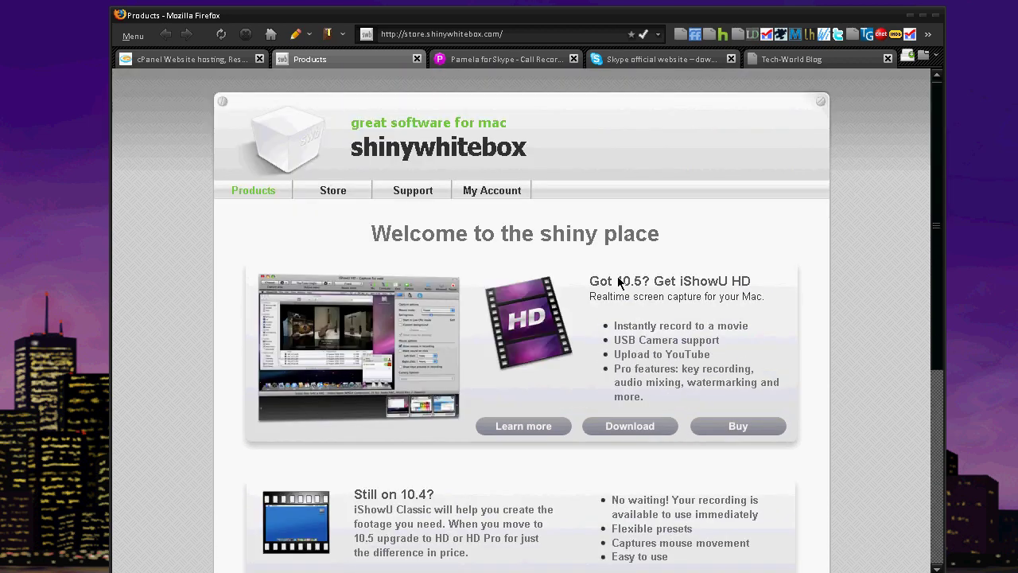
# Step: Switch to the Pamela for Skype tab, then to the Skype official website tab
pyautogui.click(509, 62)
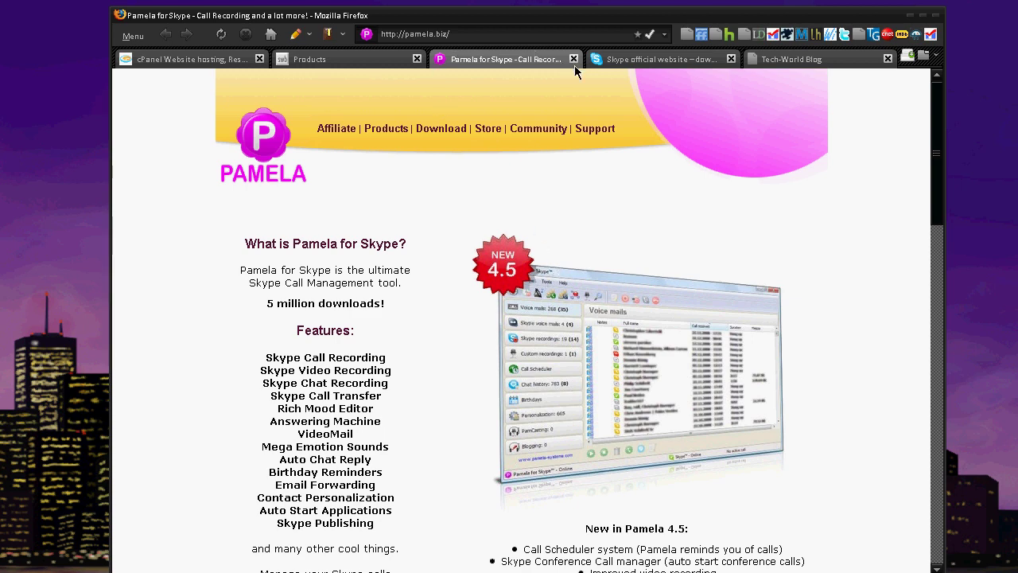
pyautogui.click(616, 58)
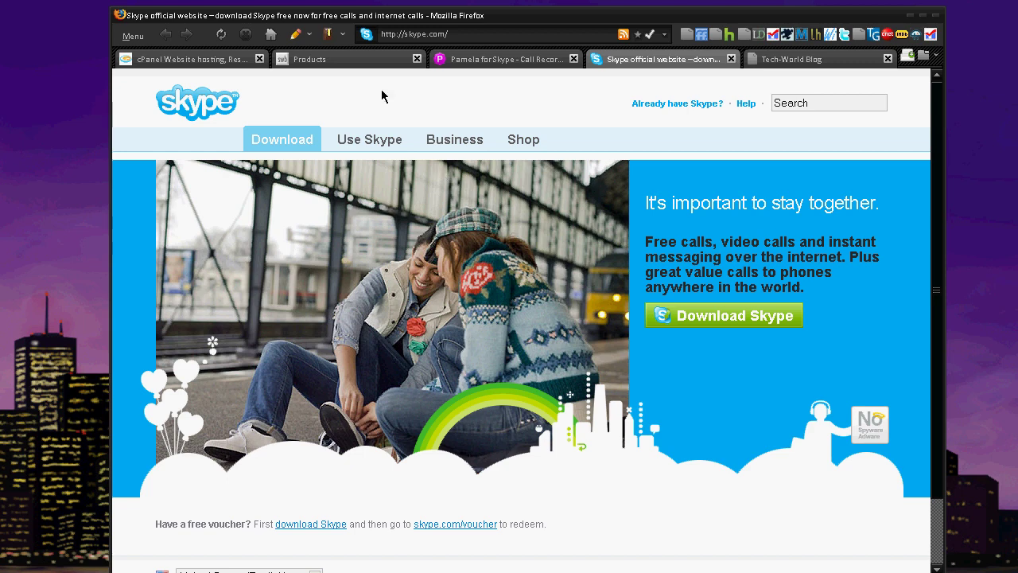
# Step: Switch to the Tech-World Blog tab and scroll through its My Firefox Addons post
pyautogui.click(772, 60)
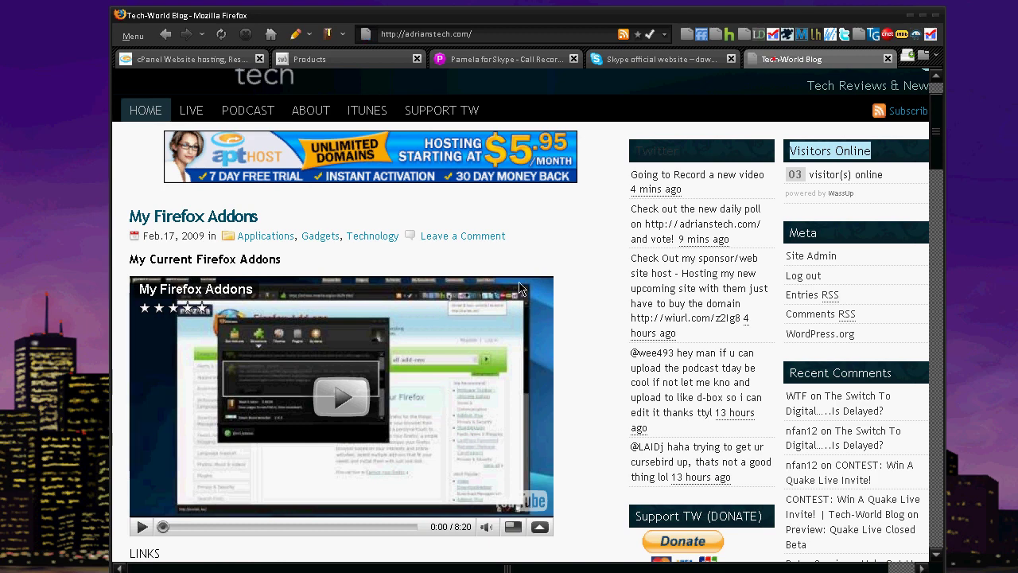
pyautogui.scroll(2, 582, 252)
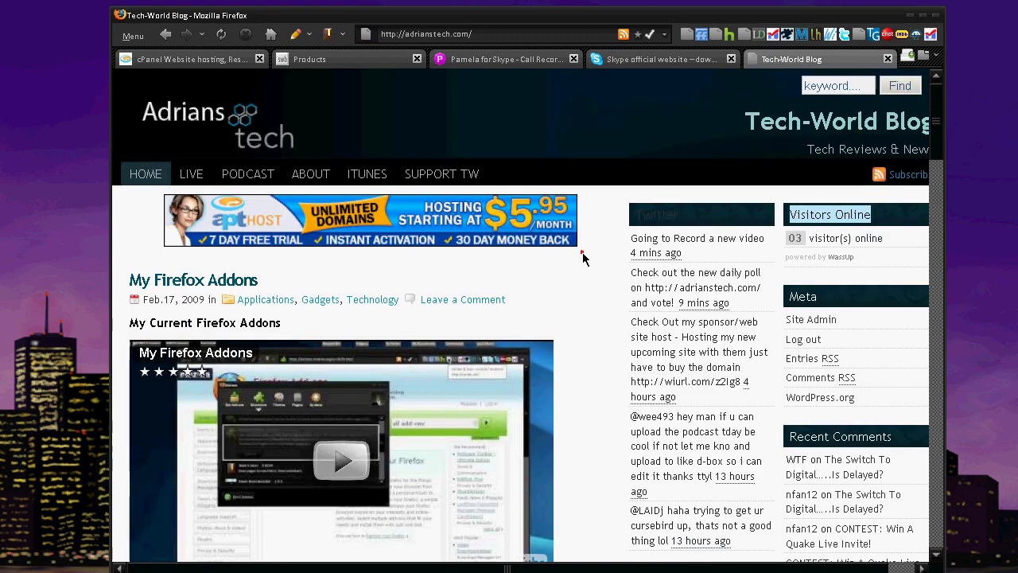
pyautogui.scroll(-10, 560, 306)
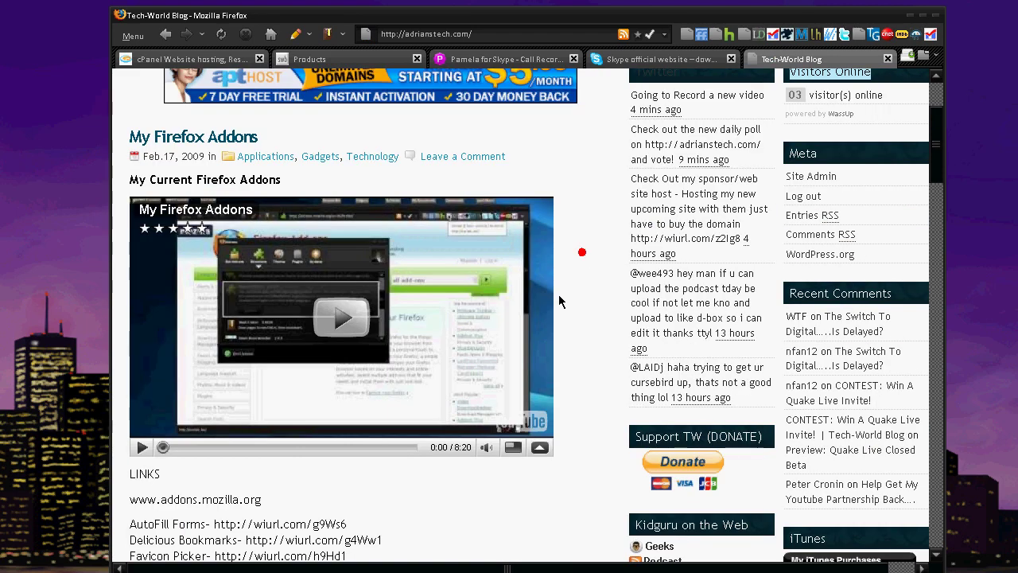
pyautogui.scroll(10, 568, 298)
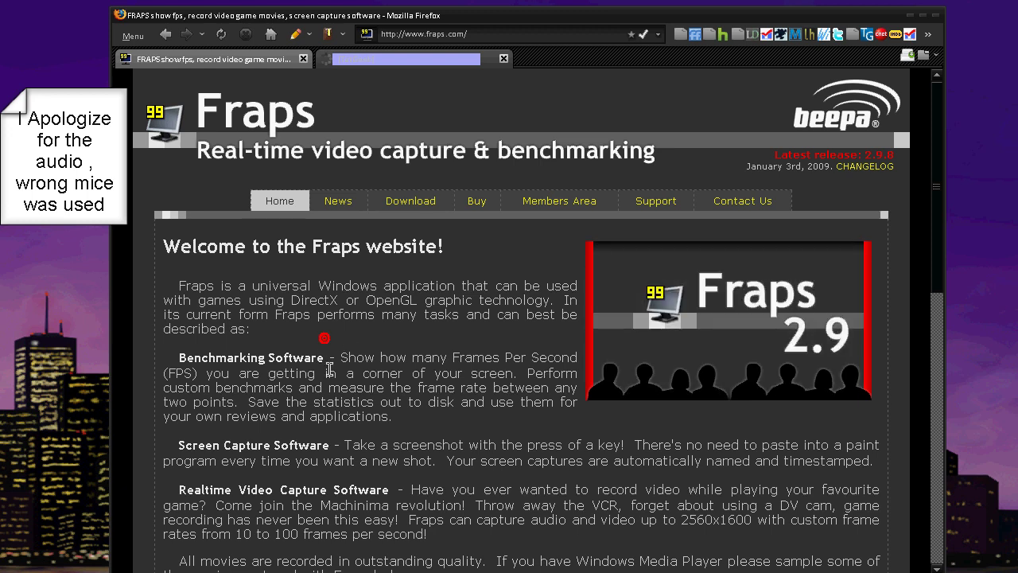
# Step: Scroll the Fraps home page down to the game thumbnails and back up, then open a new tab
pyautogui.scroll(-2, 330, 369)
pyautogui.scroll(-8, 330, 370)
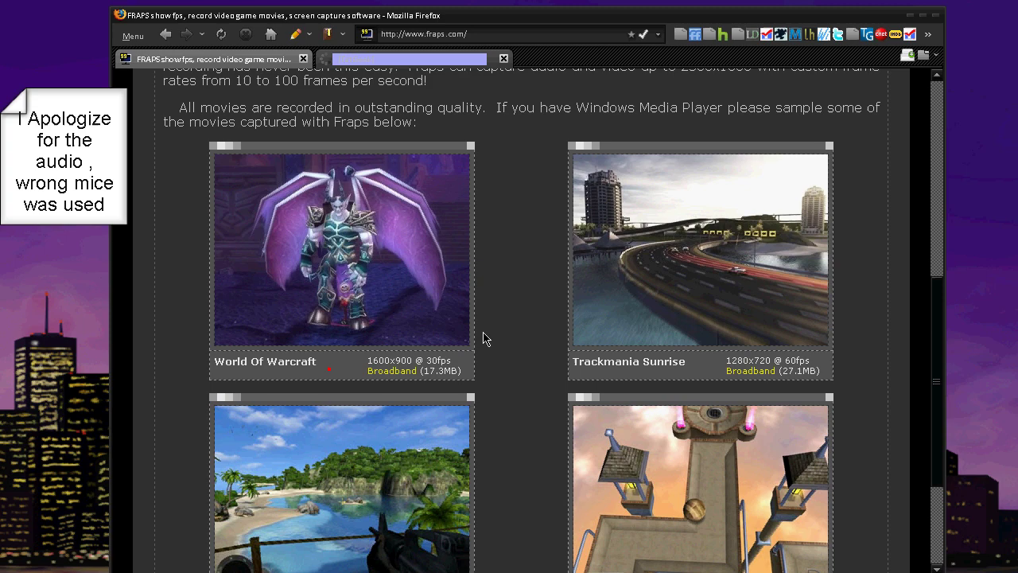
pyautogui.scroll(-4, 513, 354)
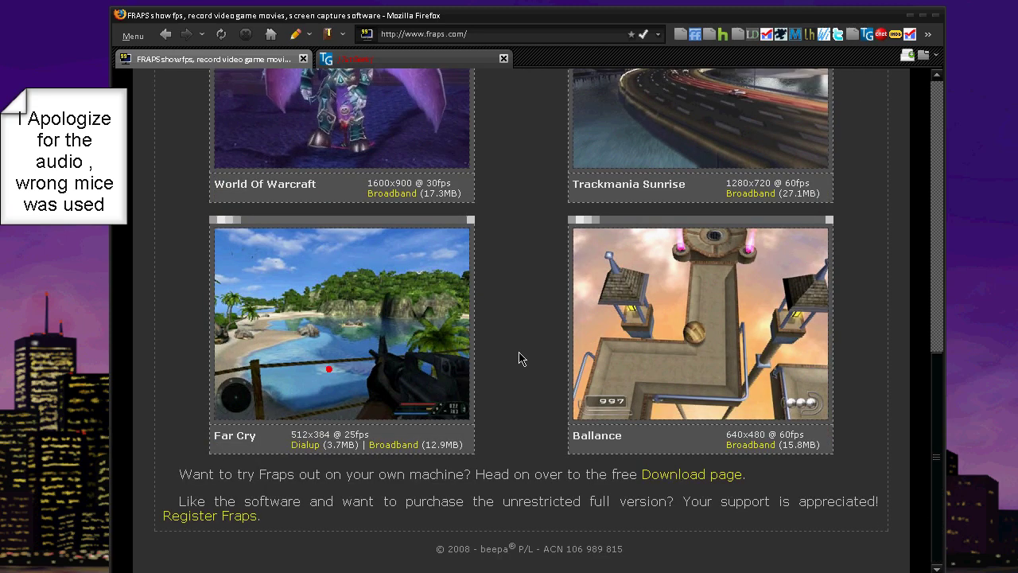
pyautogui.scroll(2, 517, 361)
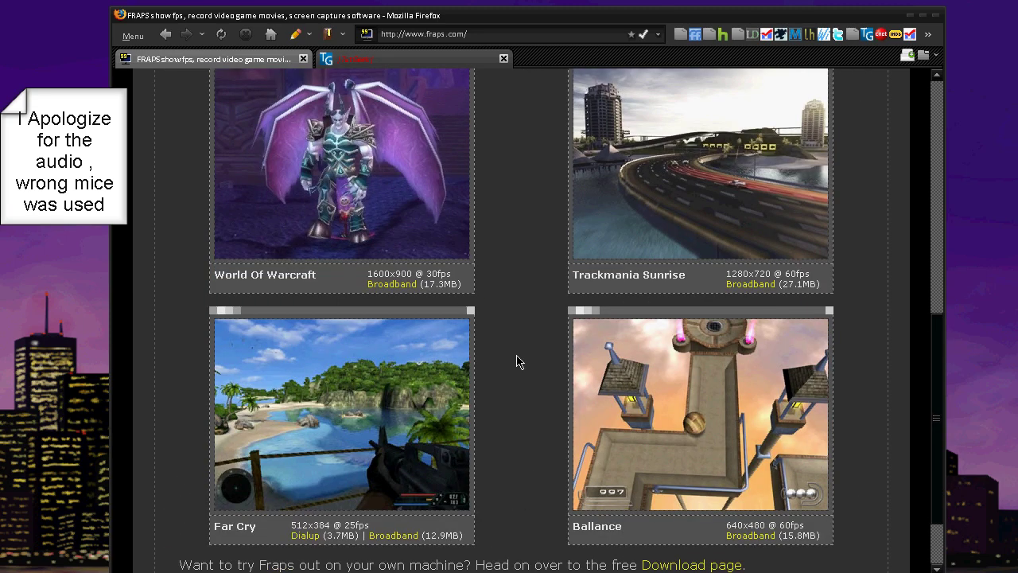
pyautogui.scroll(12, 516, 361)
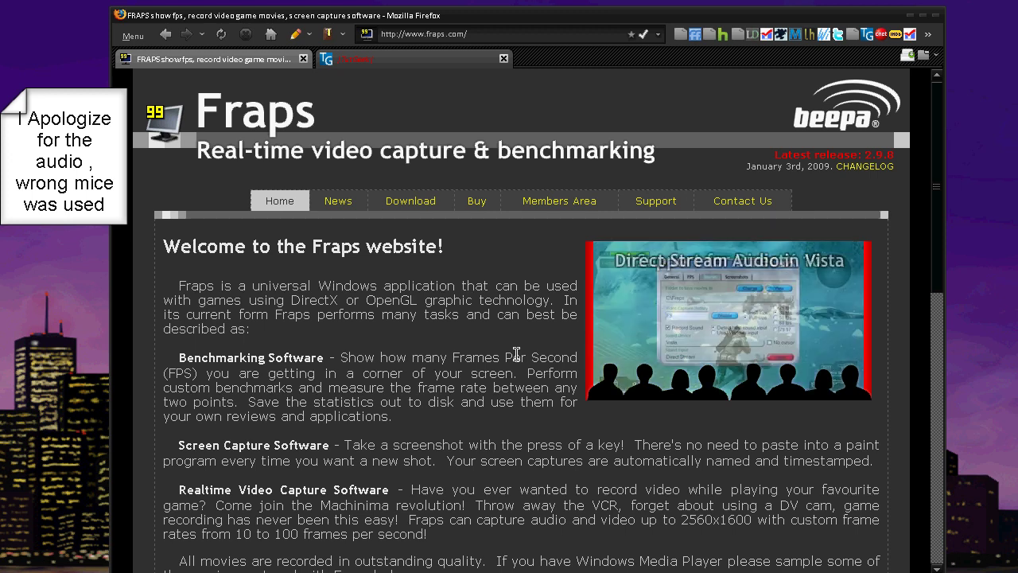
pyautogui.hotkey('ctrl', 't')
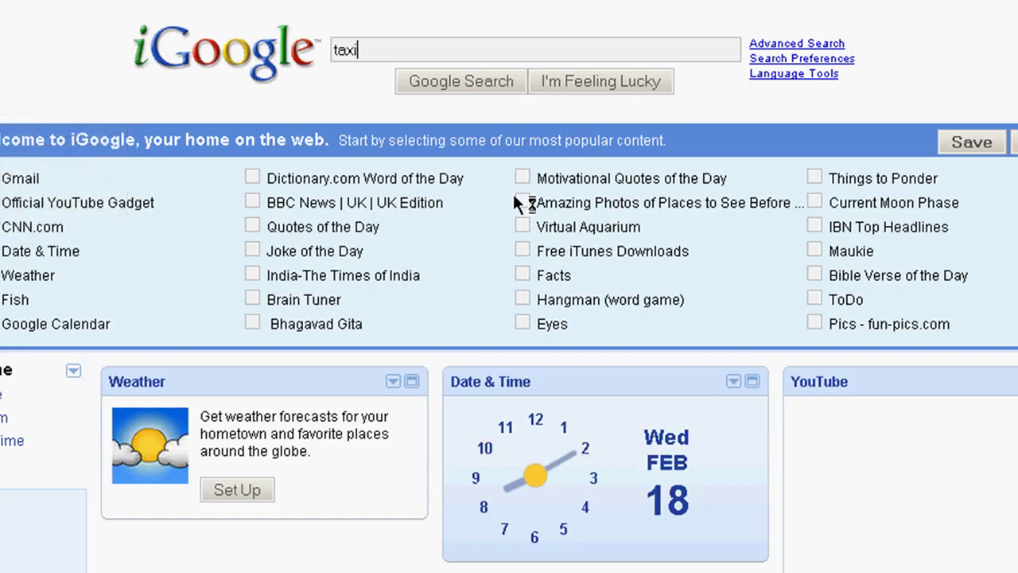
# Step: Search Google for 'taxi', then refine the search to 'taxi screen recorder'
pyautogui.press('Return')
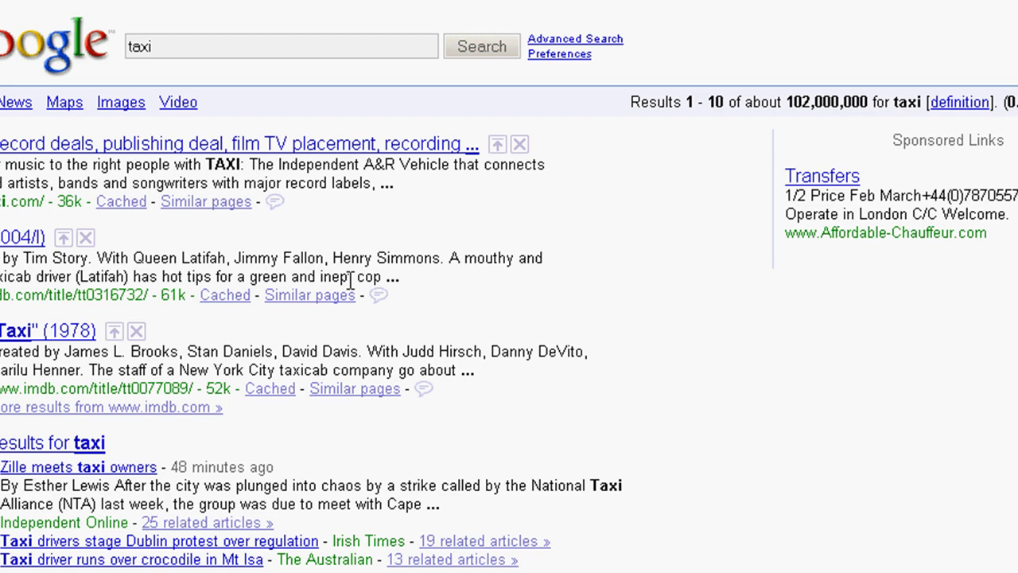
pyautogui.scroll(-3, 129, 501)
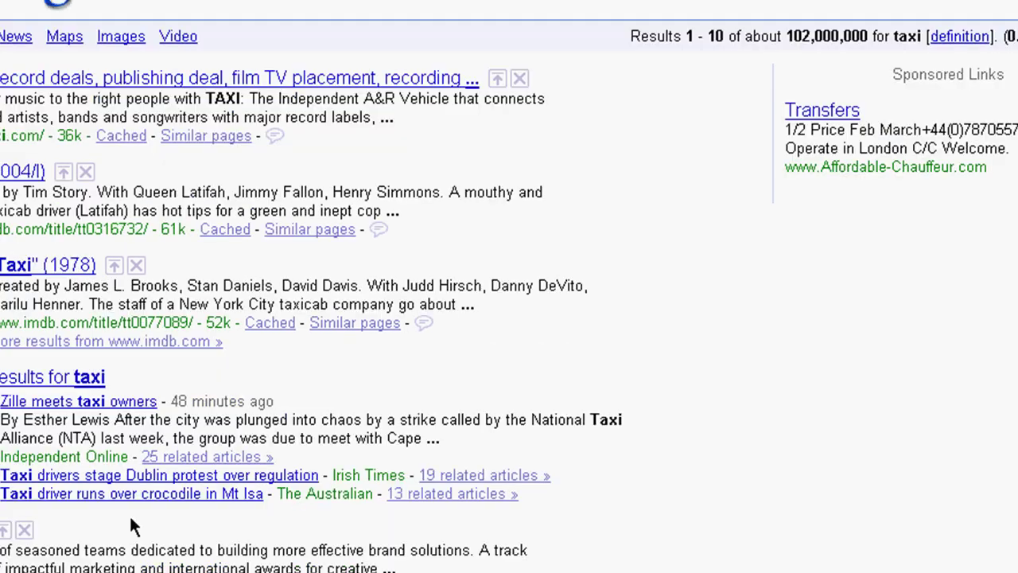
pyautogui.scroll(3, 253, 123)
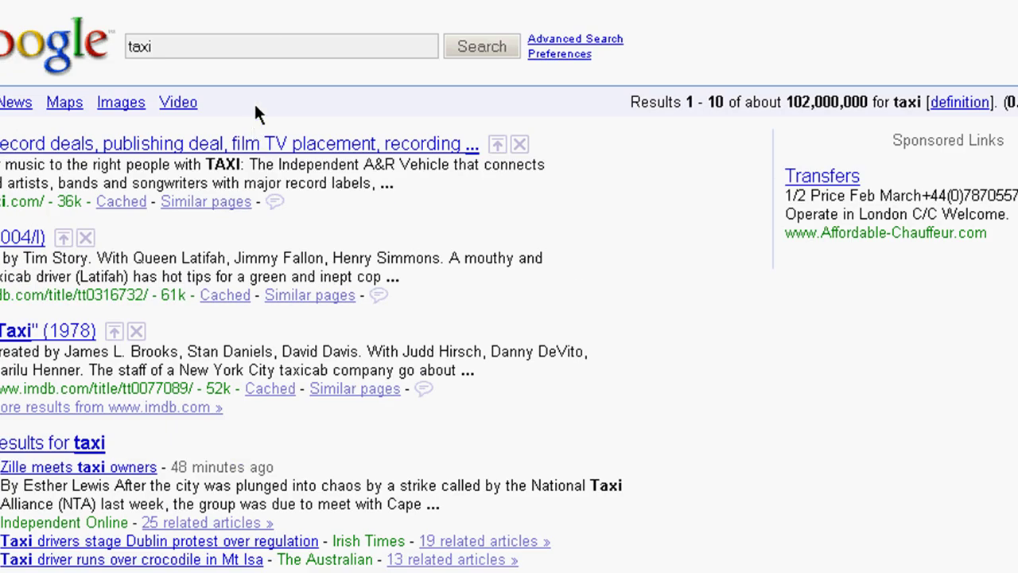
pyautogui.click(263, 38)
pyautogui.write('screen recorder')
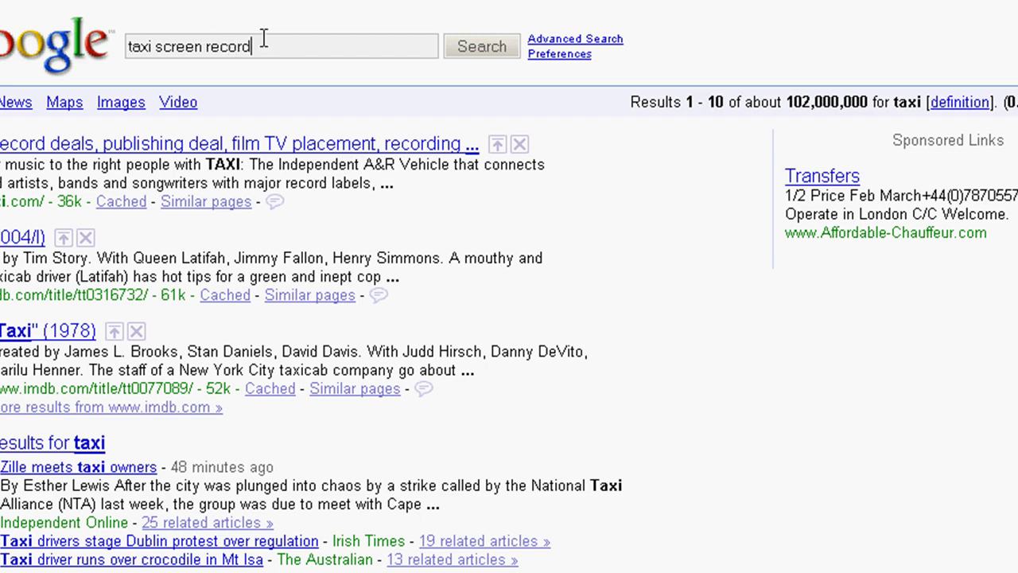
pyautogui.press('Return')
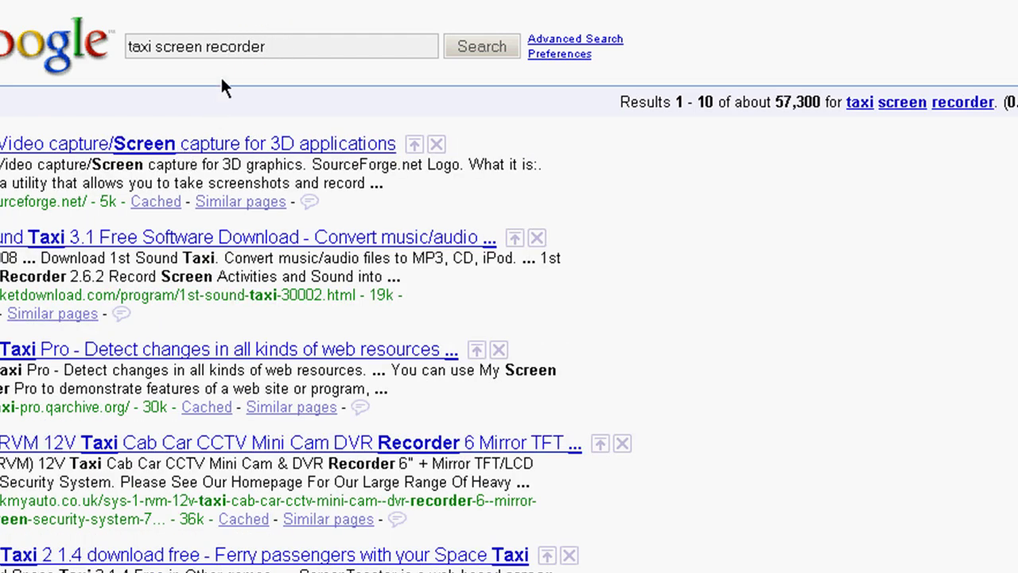
# Step: Replace the query with 'taksi' and search again
pyautogui.doubleClick(153, 44)
pyautogui.hotkey('ctrl', 'a')
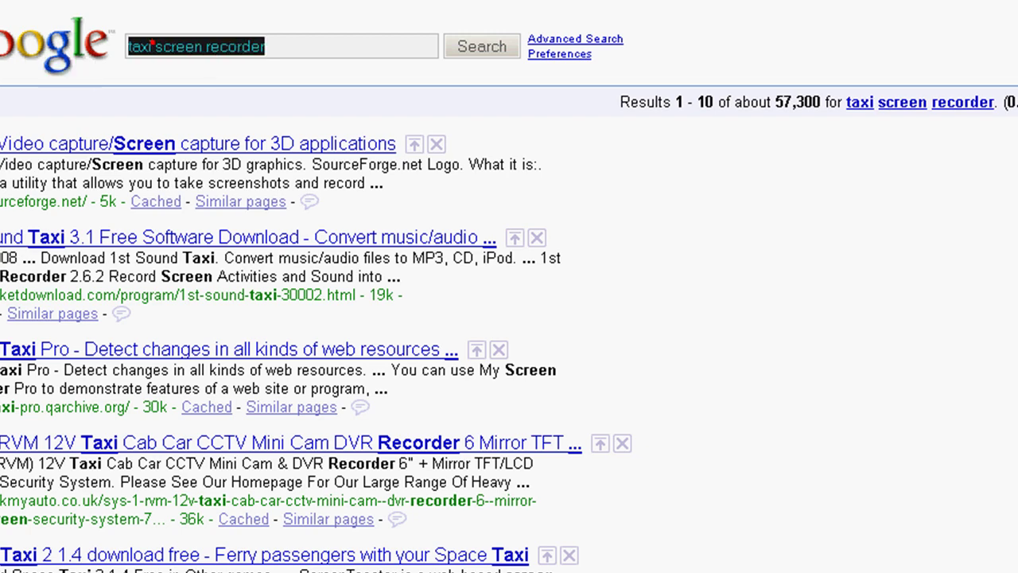
pyautogui.write('taksi')
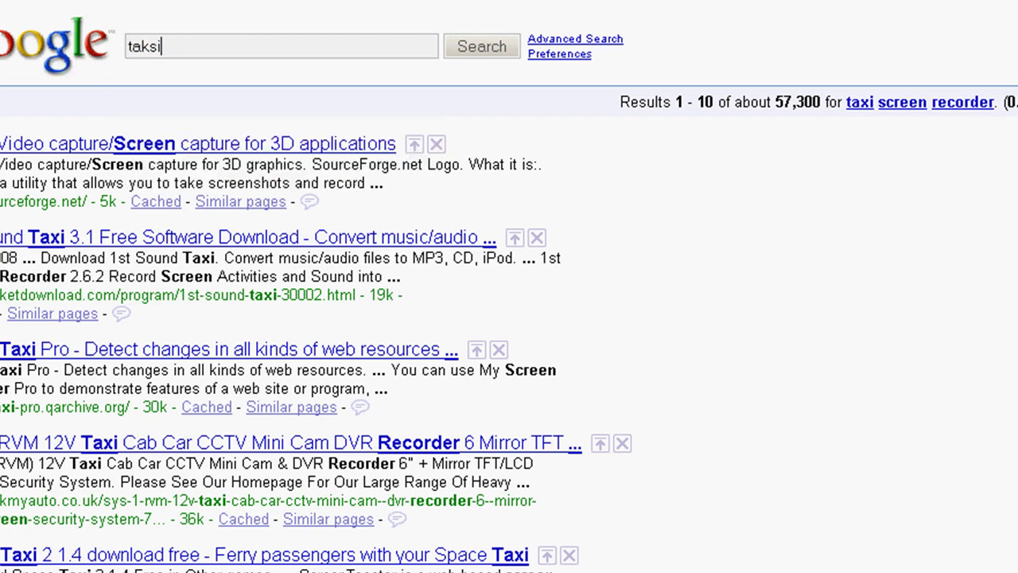
pyautogui.press('Return')
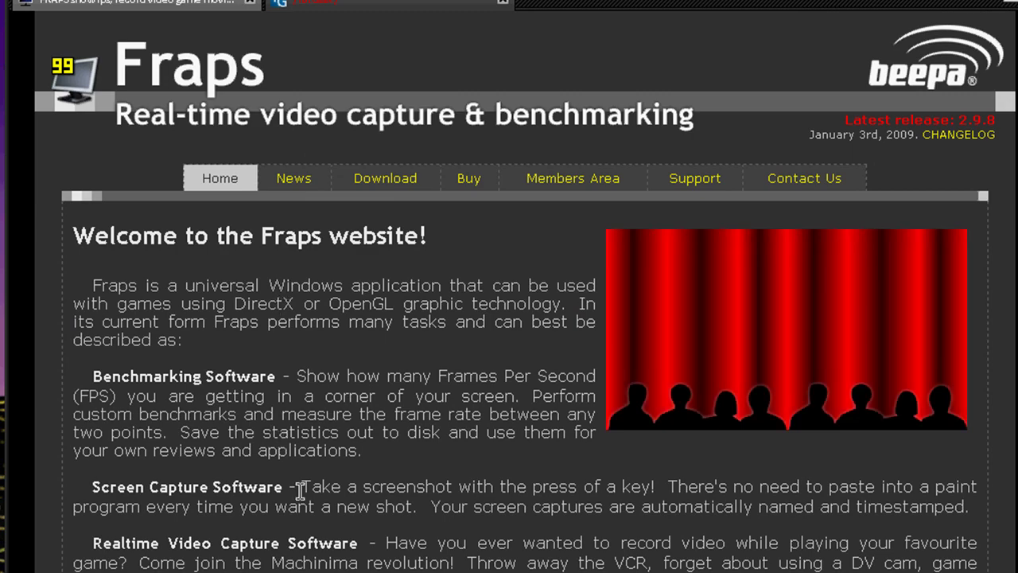
# Step: Scroll through the Fraps sample movies, then go to the Fraps 2.9.8 Download page
pyautogui.scroll(-5, 318, 383)
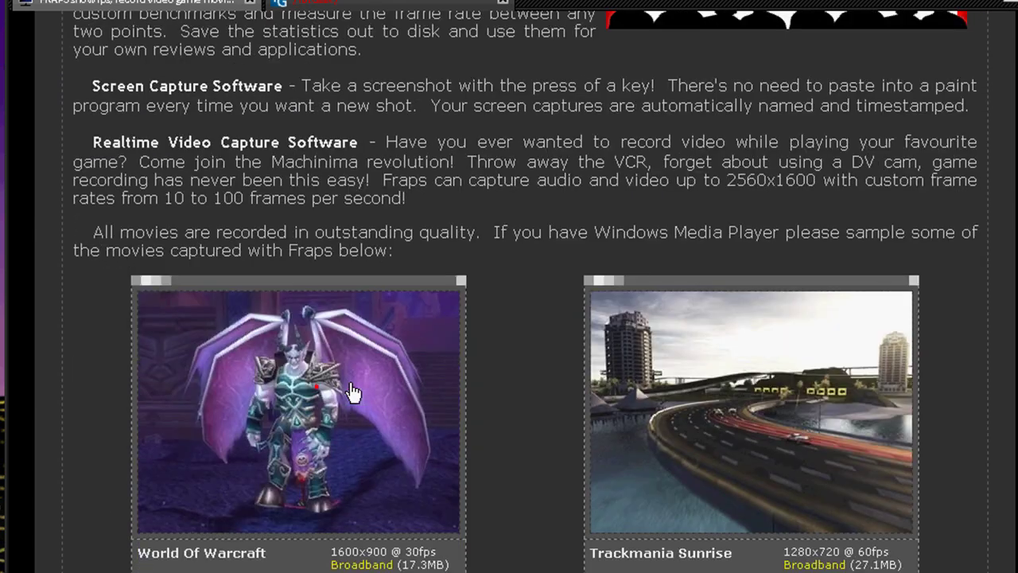
pyautogui.scroll(-5, 559, 520)
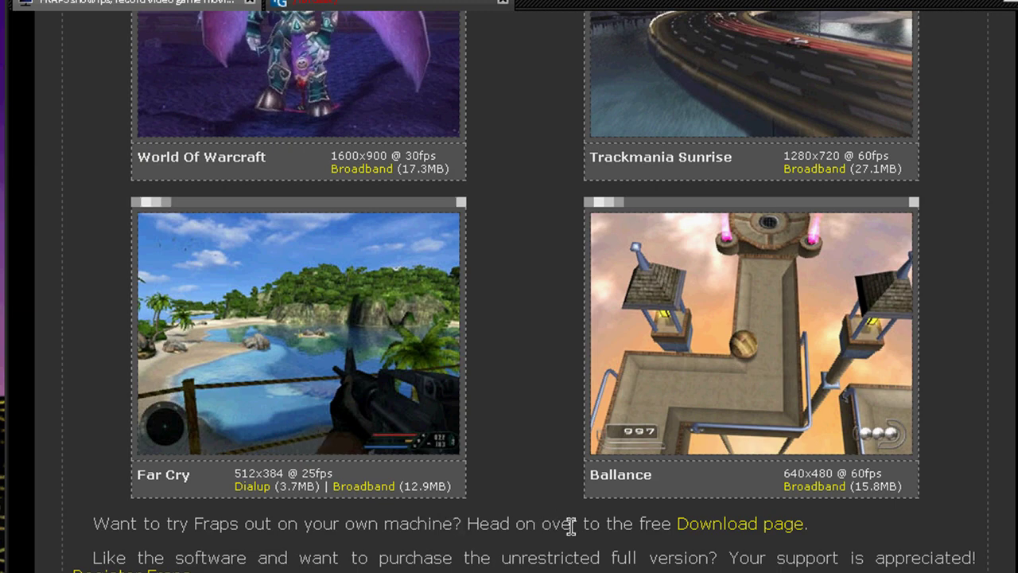
pyautogui.scroll(6, 567, 517)
pyautogui.scroll(3, 616, 471)
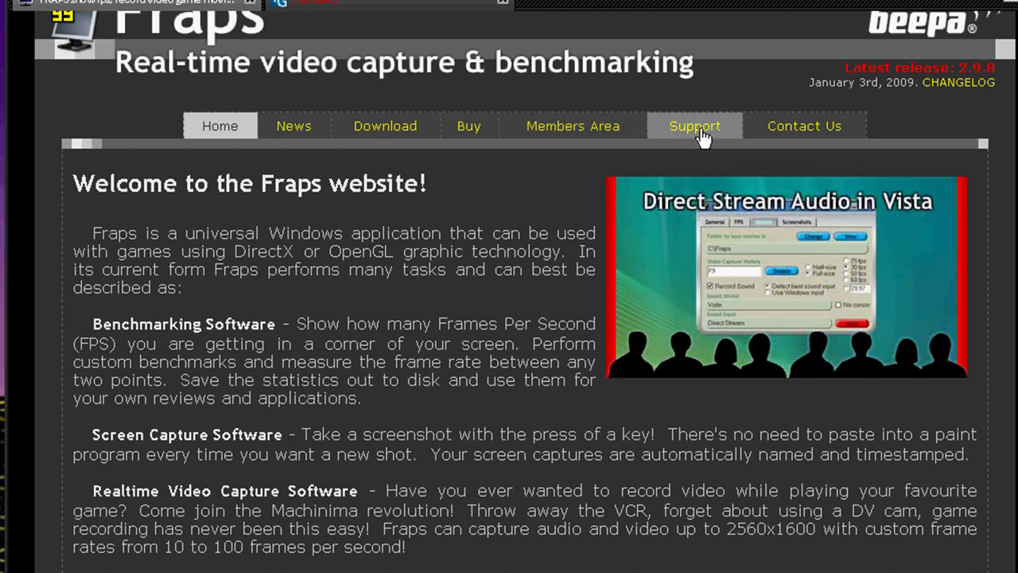
pyautogui.click(395, 136)
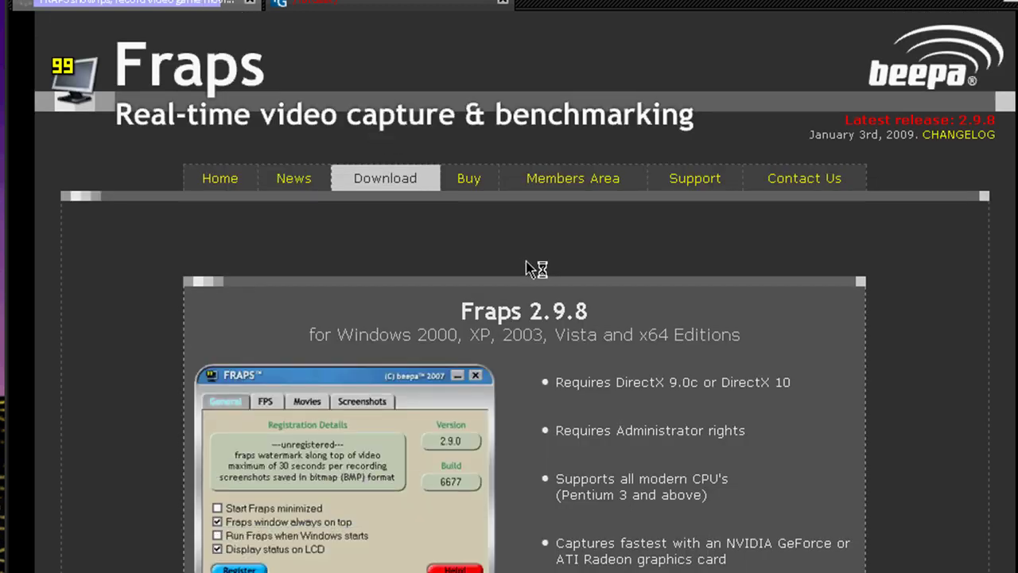
pyautogui.scroll(-3, 527, 267)
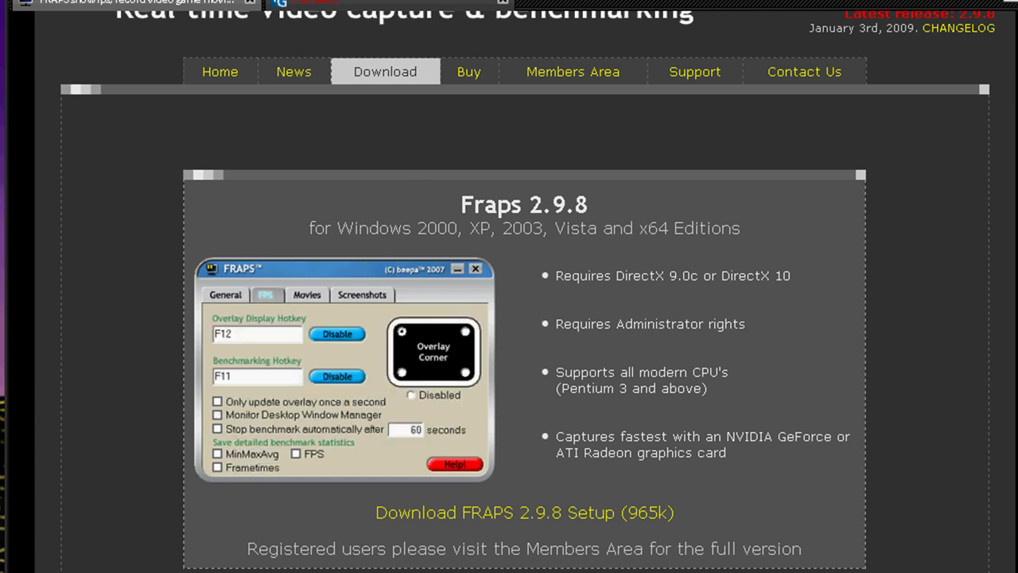
# Step: Review the Fraps General, FPS and Movies tabs, focusing the video capture hotkey field
pyautogui.click(445, 318)
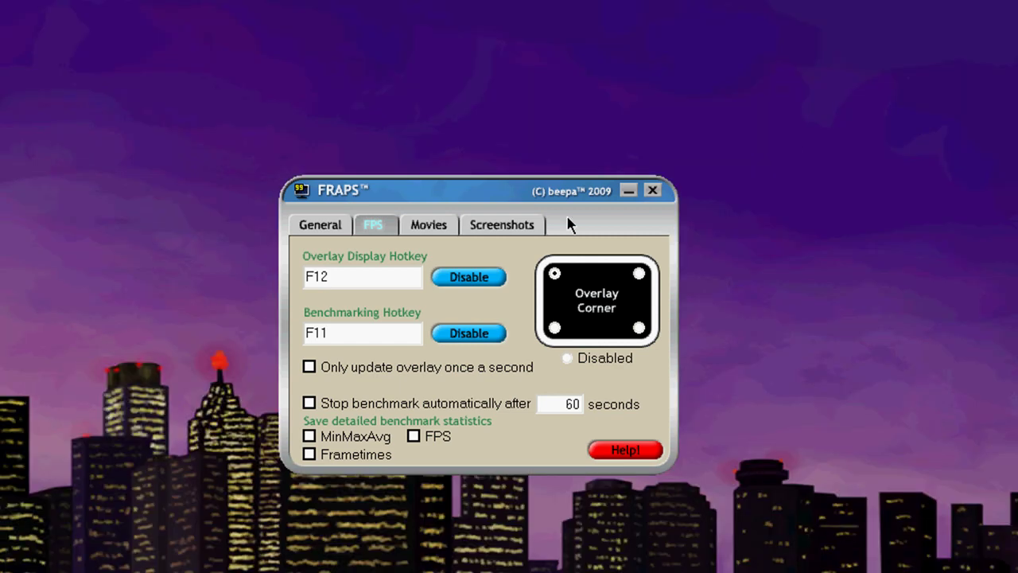
pyautogui.click(319, 226)
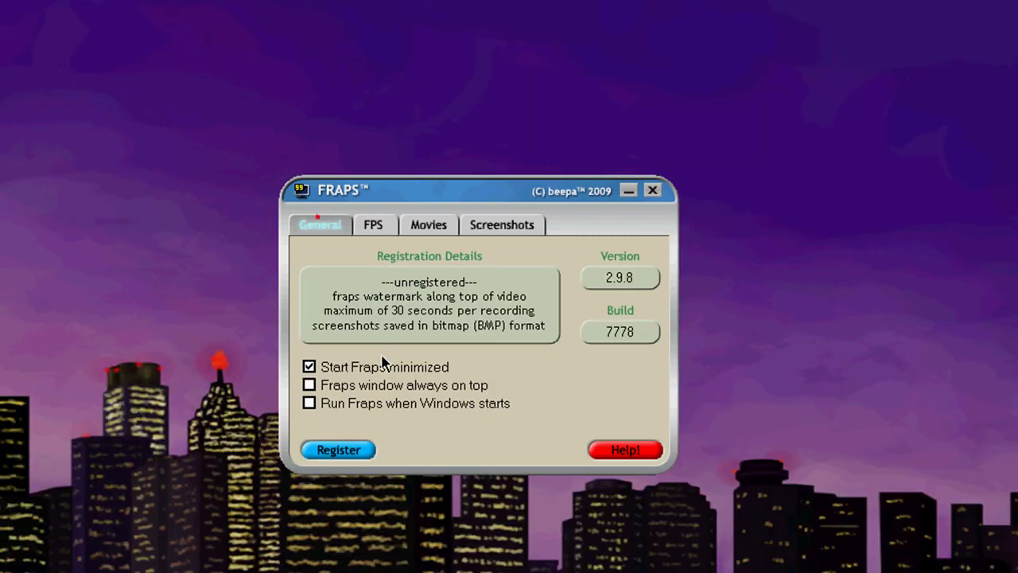
pyautogui.click(387, 227)
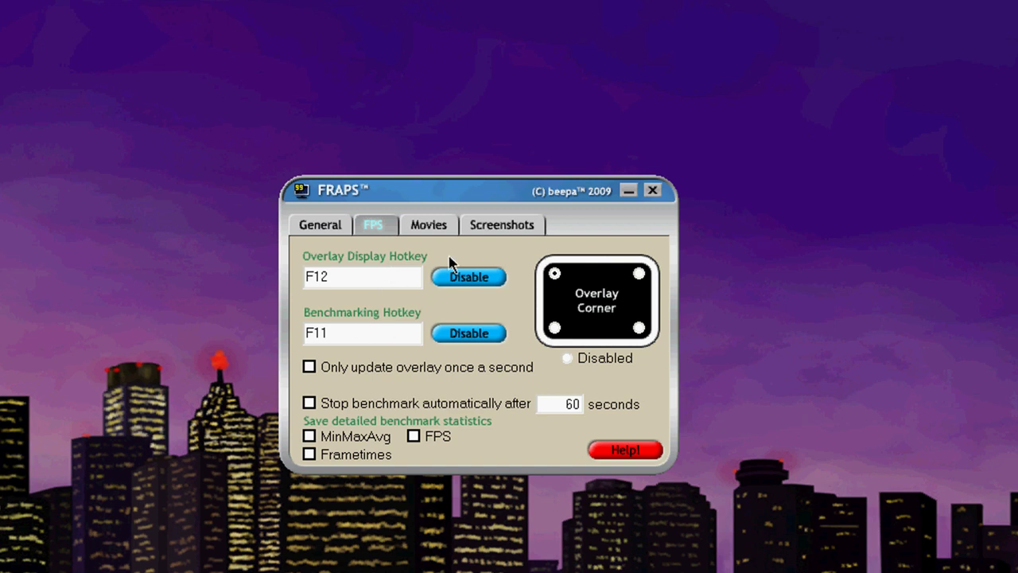
pyautogui.click(428, 224)
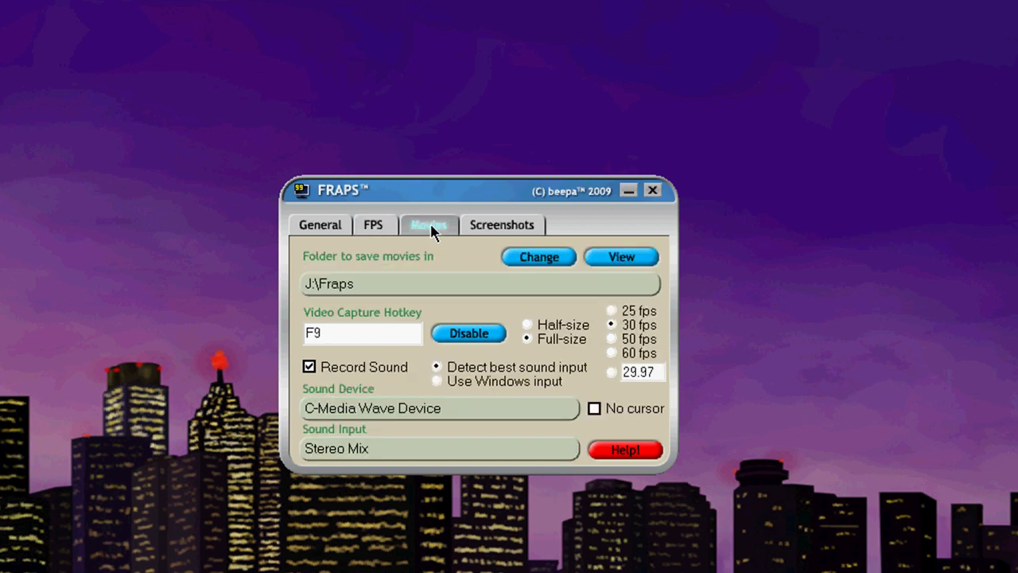
pyautogui.click(338, 333)
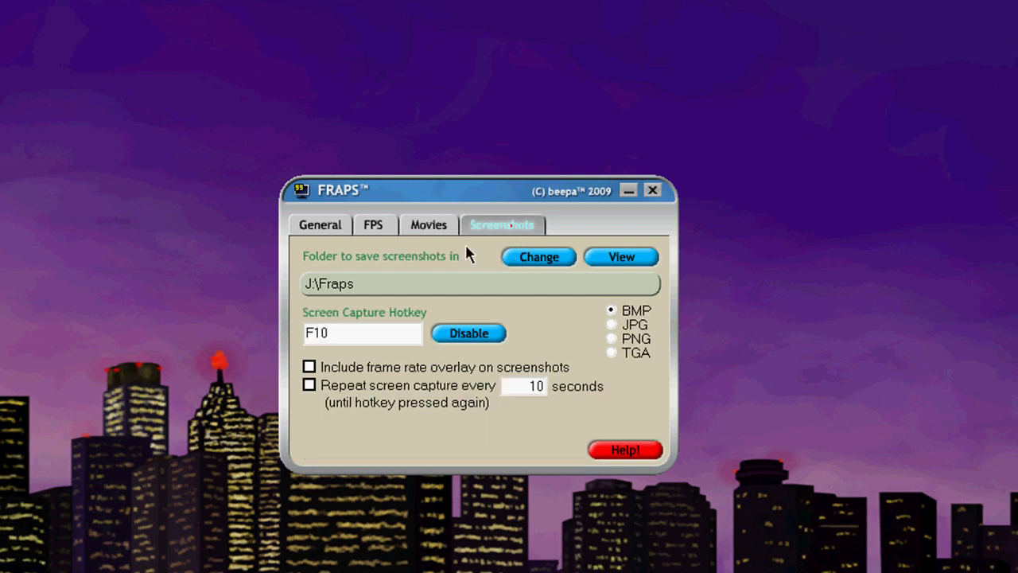
# Step: Go back through the General, FPS and Movies tabs, then close the Fraps window
pyautogui.click(320, 229)
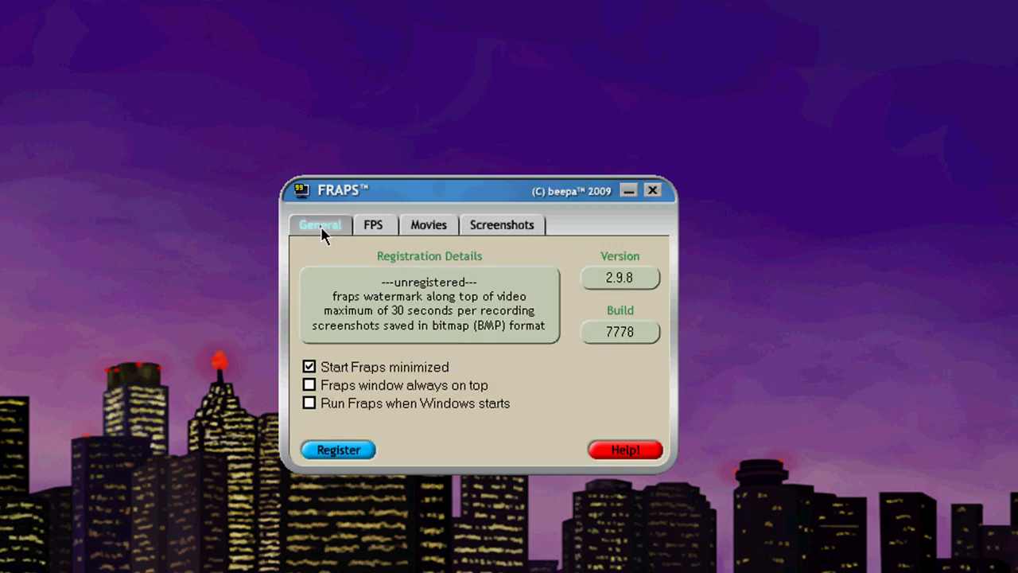
pyautogui.click(383, 230)
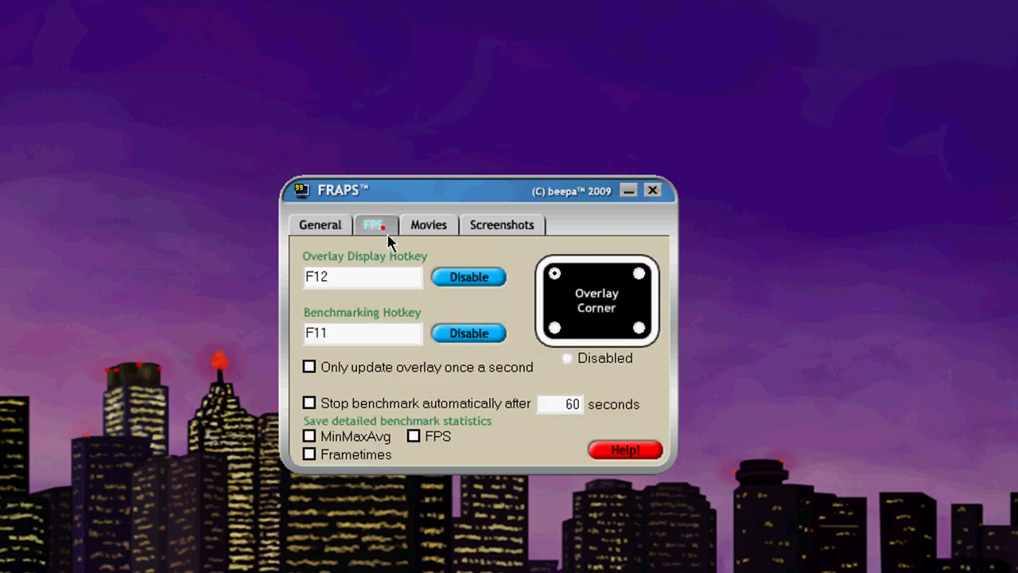
pyautogui.click(433, 233)
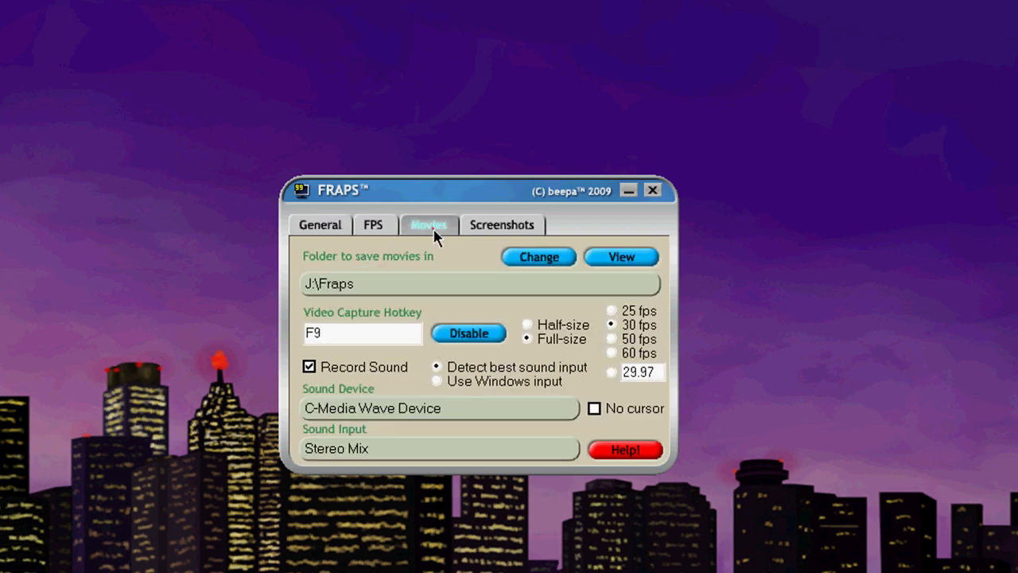
pyautogui.click(653, 192)
# Step: Cancel the Exit Fraps prompt to keep Fraps running, then zoom the World of Warcraft camera
pyautogui.click(652, 190)
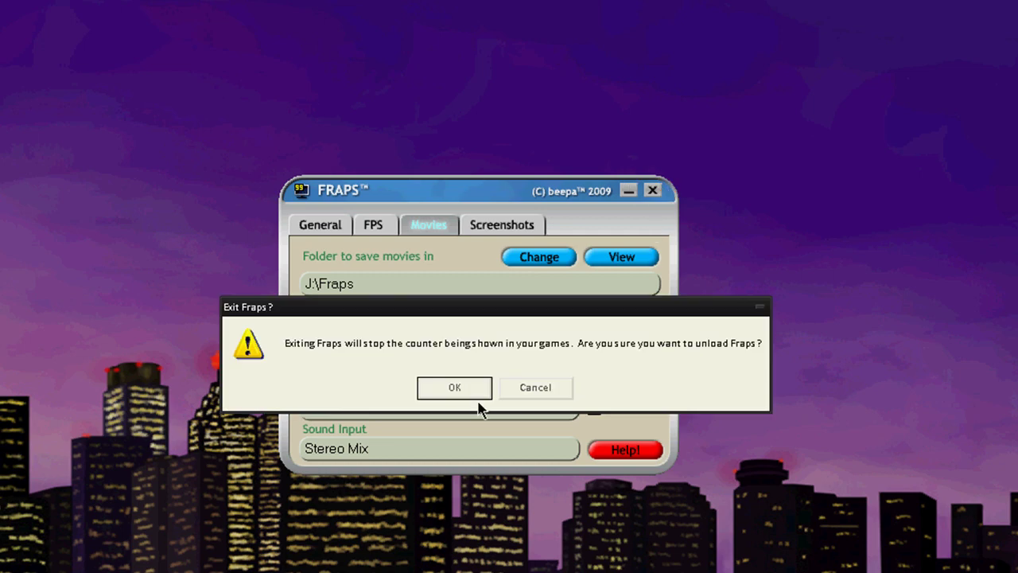
pyautogui.click(518, 387)
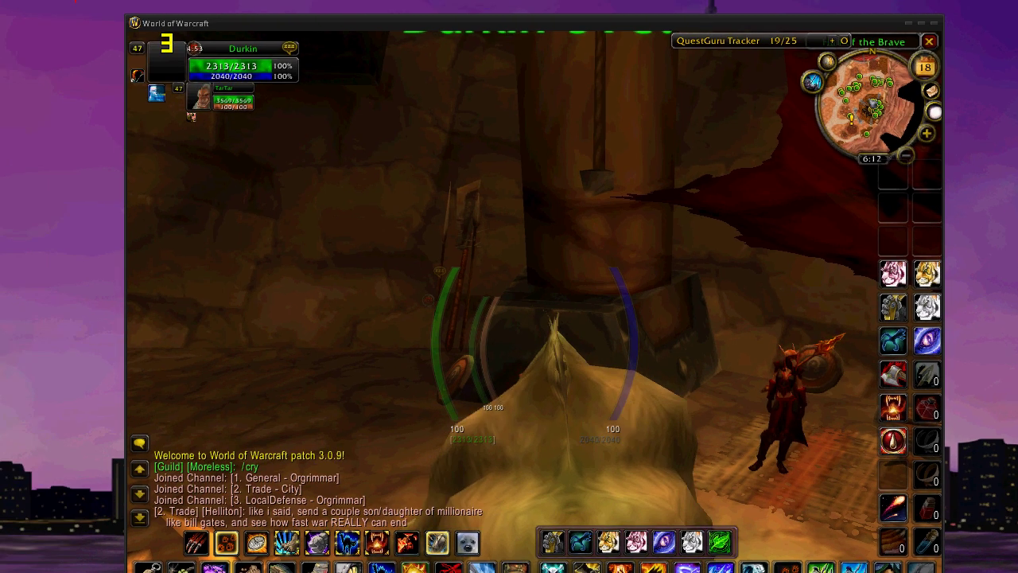
pyautogui.scroll(-2, 467, 322)
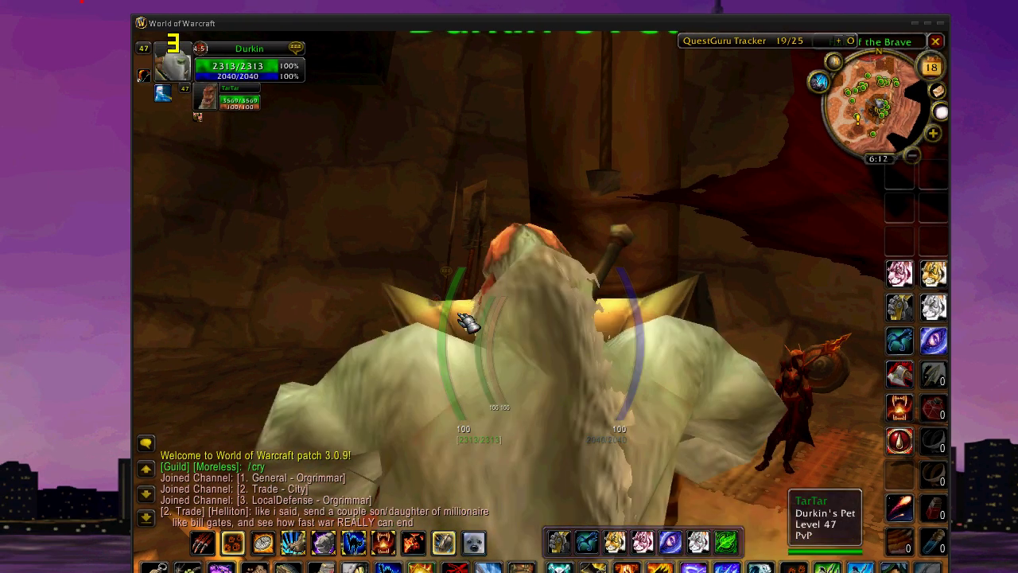
pyautogui.scroll(-3, 467, 322)
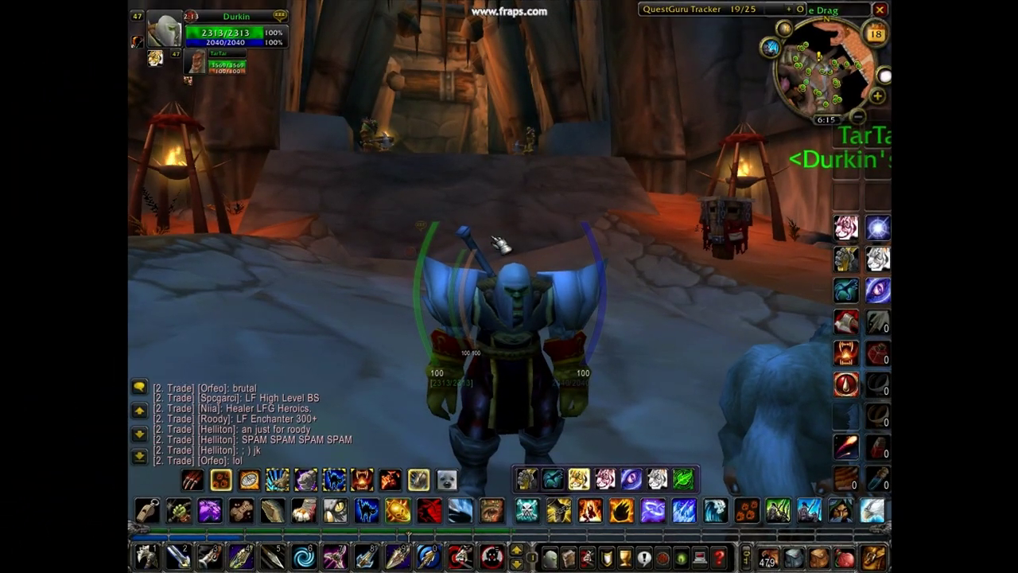
# Step: Make the character wave with /wave, then check the bags and the character panel
pyautogui.write('/wa')
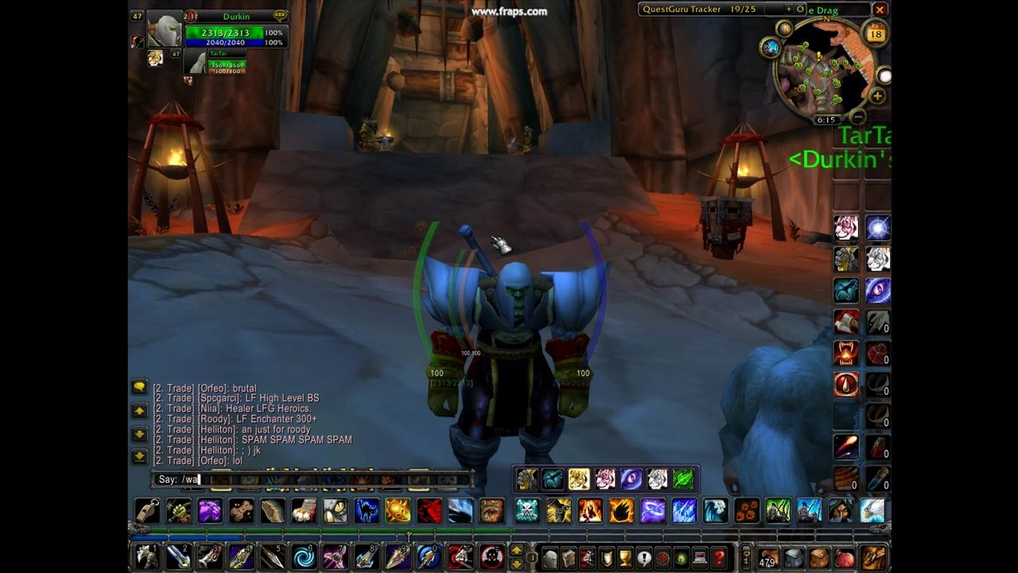
pyautogui.write('ve')
pyautogui.press('Return')
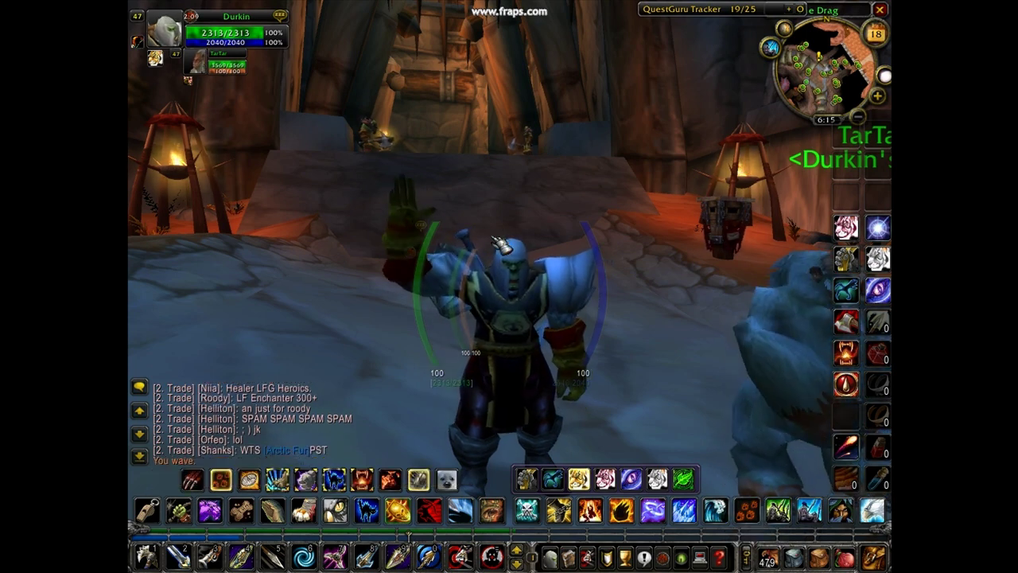
pyautogui.press('b')
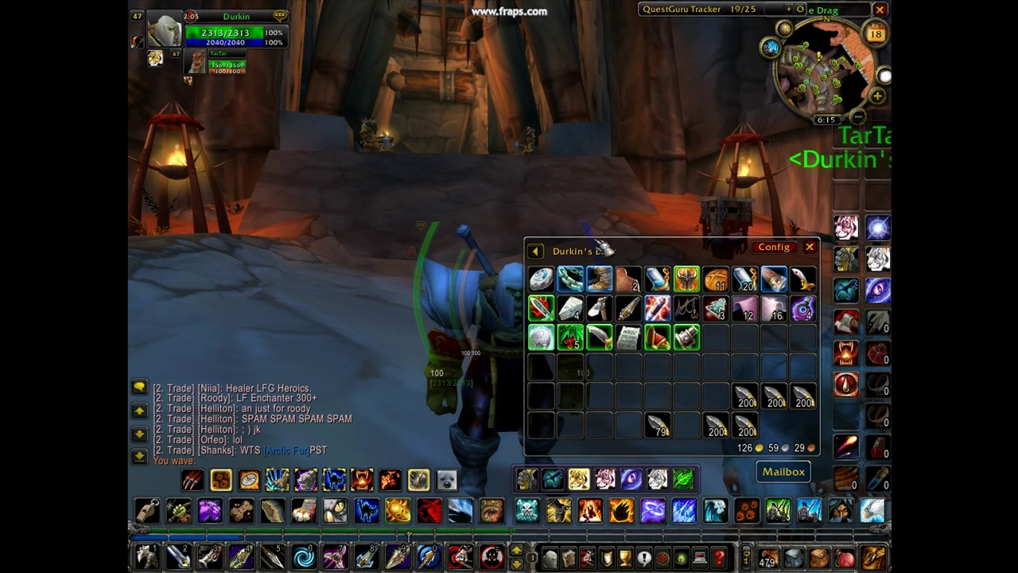
pyautogui.press('b')
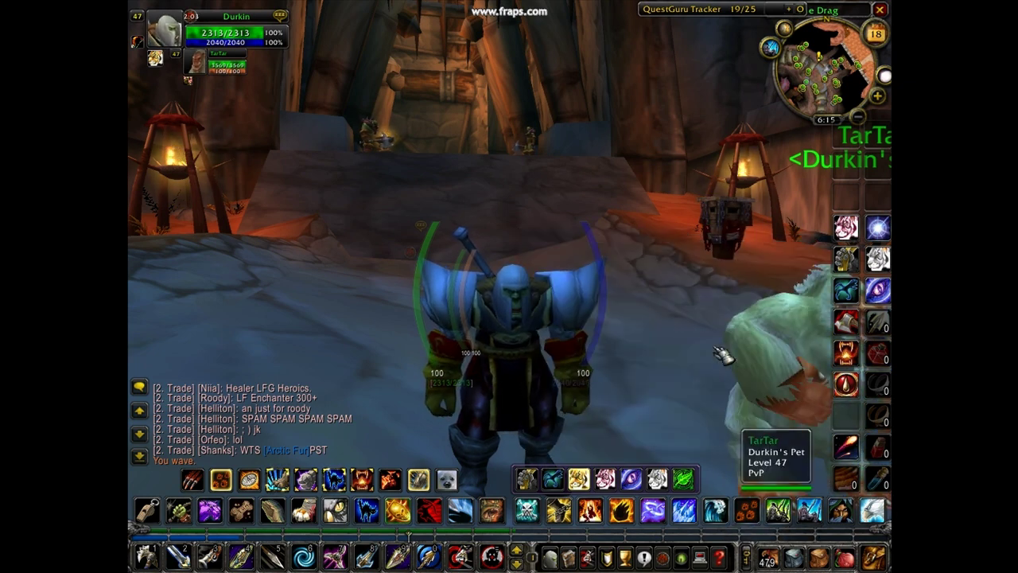
pyautogui.press('c')
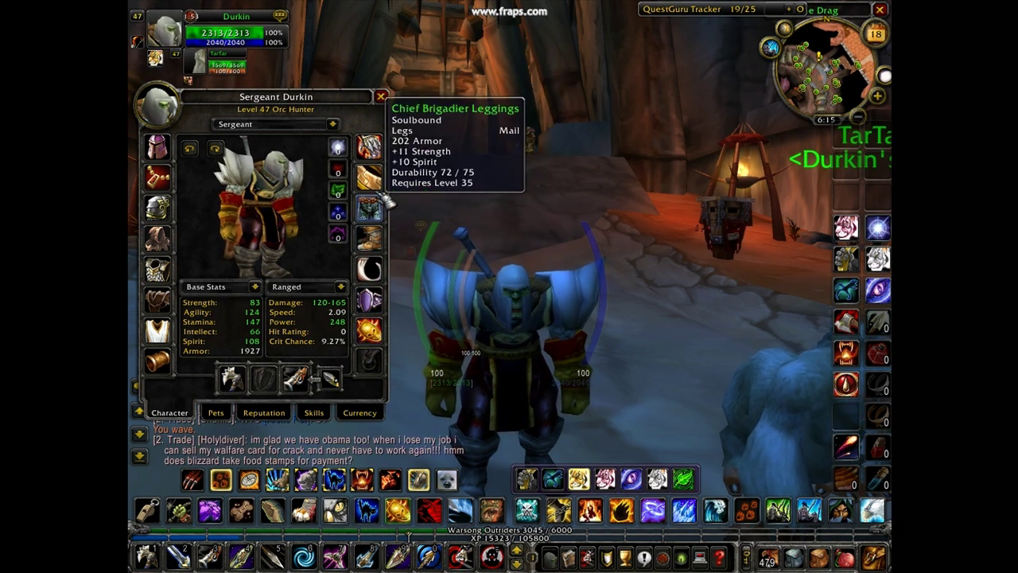
pyautogui.click(382, 99)
# Step: After a mistyped /dnac, make the character dance with /dance
pyautogui.press('Return')
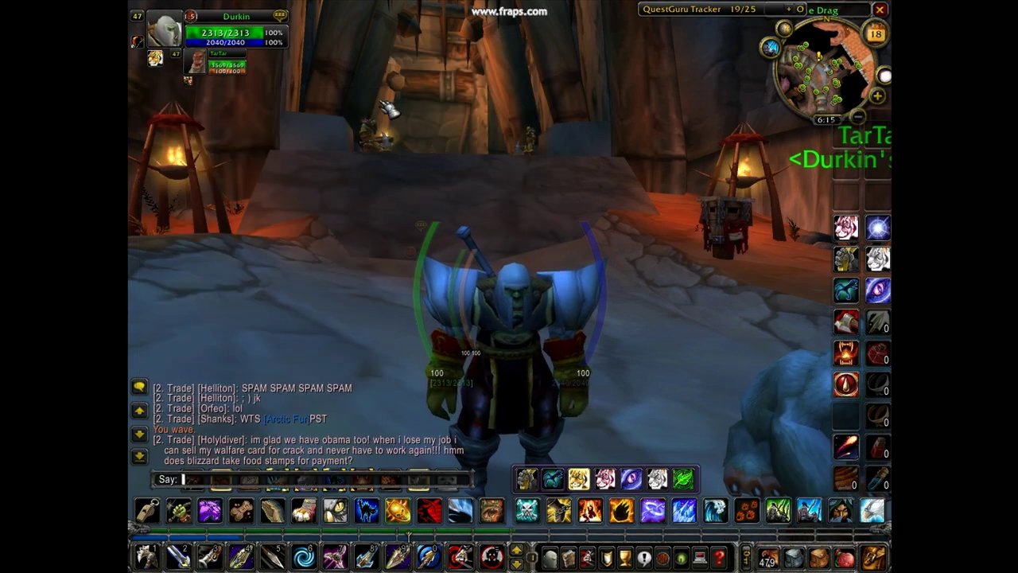
pyautogui.write('/dnac')
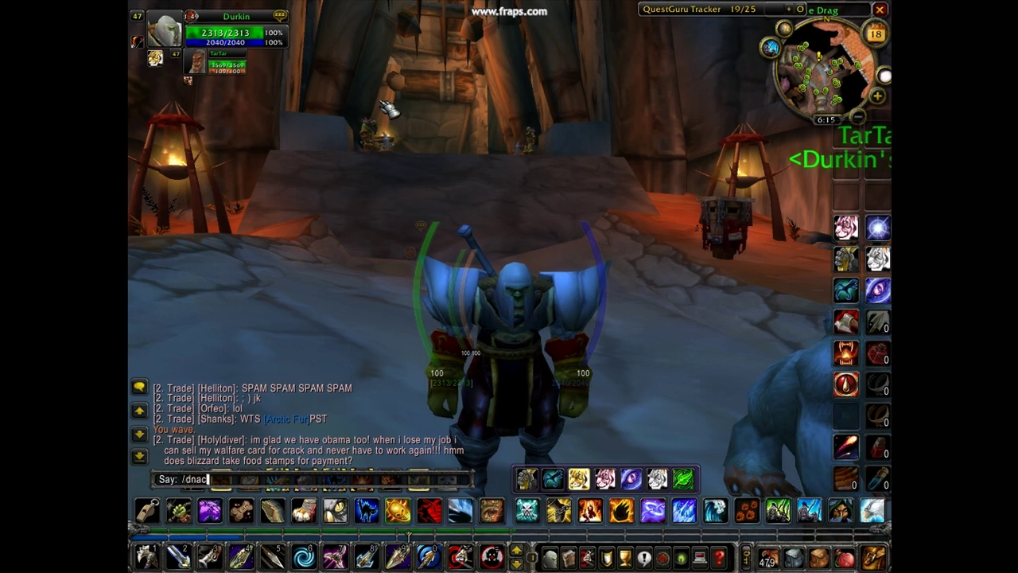
pyautogui.press('Return')
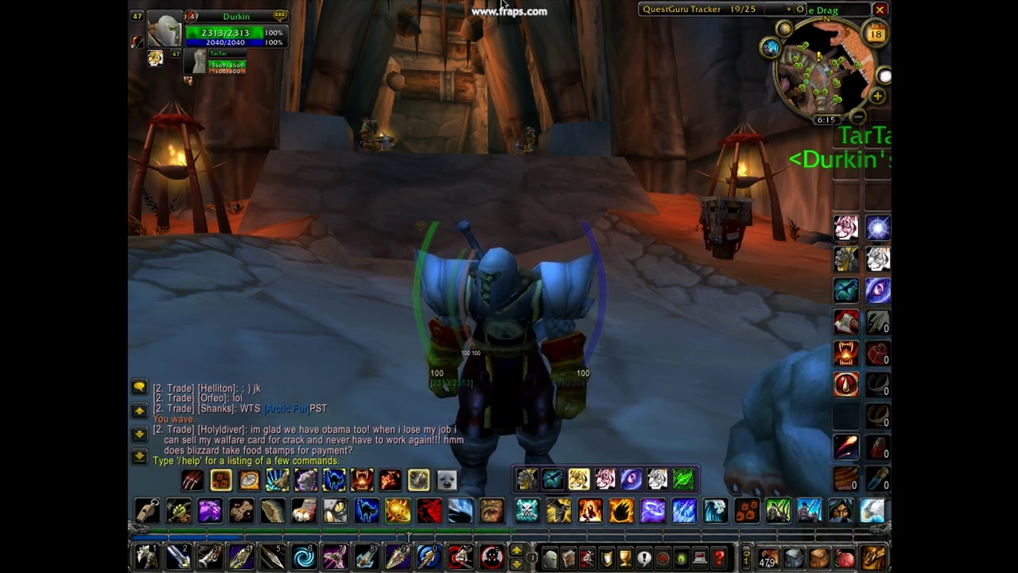
pyautogui.press('Return')
pyautogui.write('/dance')
pyautogui.press('Return')
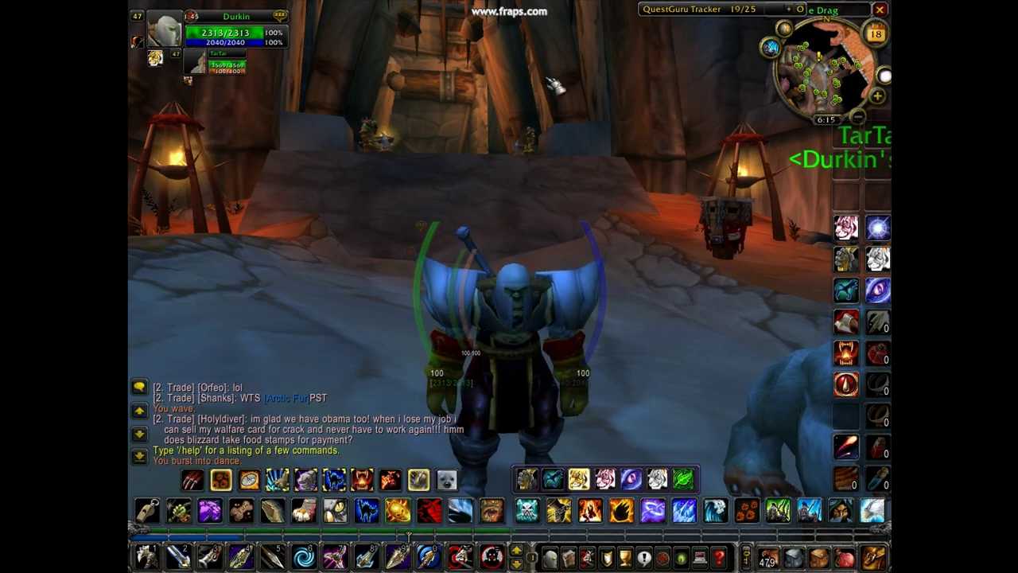
# Step: Orbit the camera around the character, toggle the character sheet and bags, and reopen the character sheet
pyautogui.rightClick(541, 236)
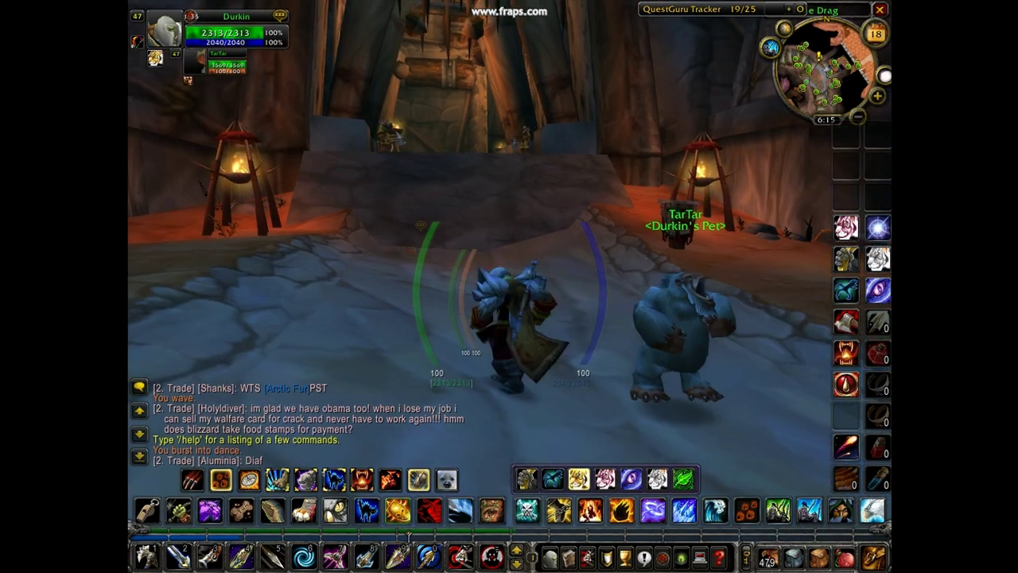
pyautogui.moveTo(541, 236); pyautogui.dragTo(286, 236)
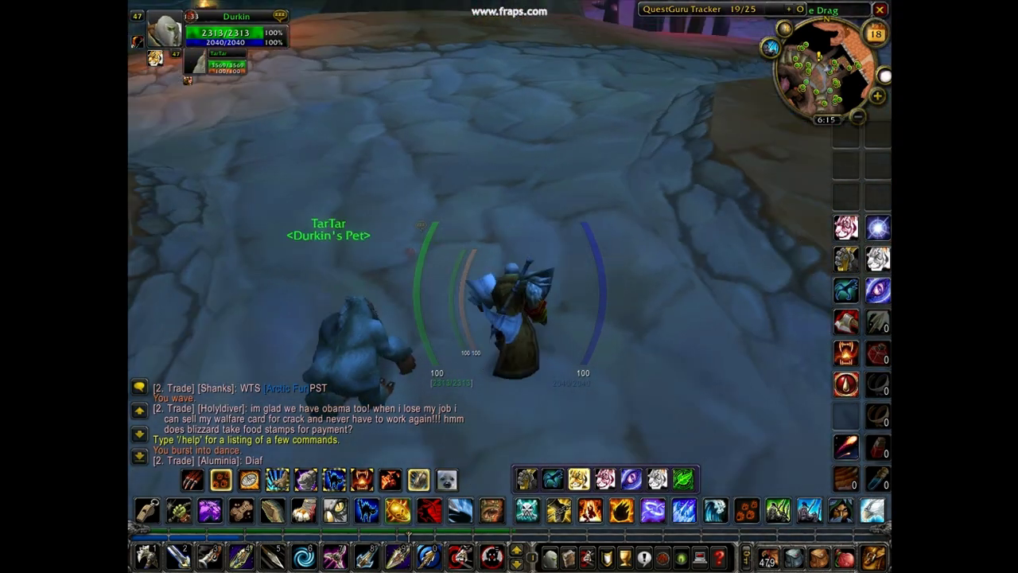
pyautogui.moveTo(508, 286)
pyautogui.mouseDown()
pyautogui.moveTo(318, 286)
pyautogui.moveTo(318, 238)
pyautogui.mouseUp()
pyautogui.press('c')
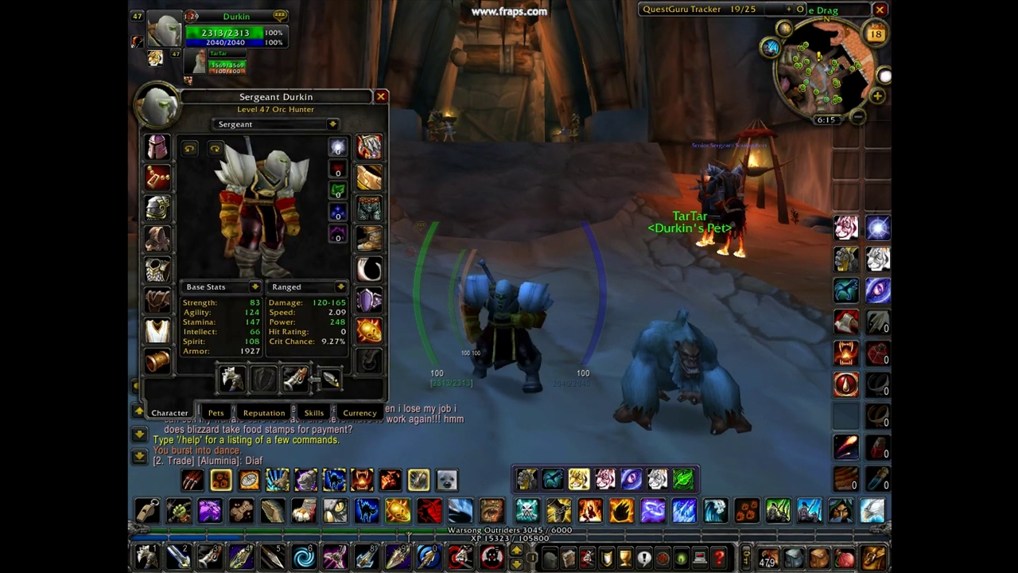
pyautogui.press('c')
pyautogui.press('b')
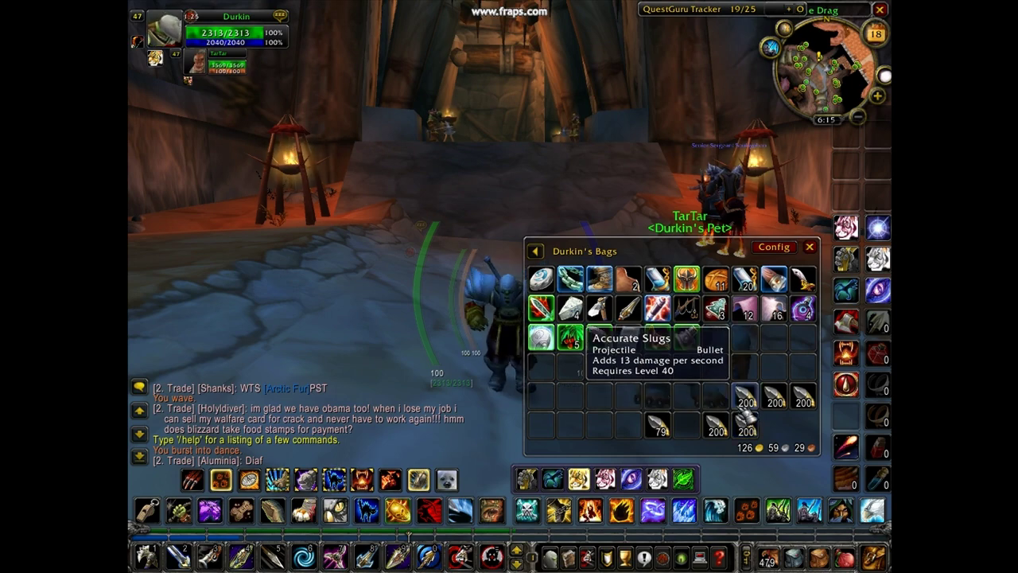
pyautogui.press('b')
pyautogui.press('c')
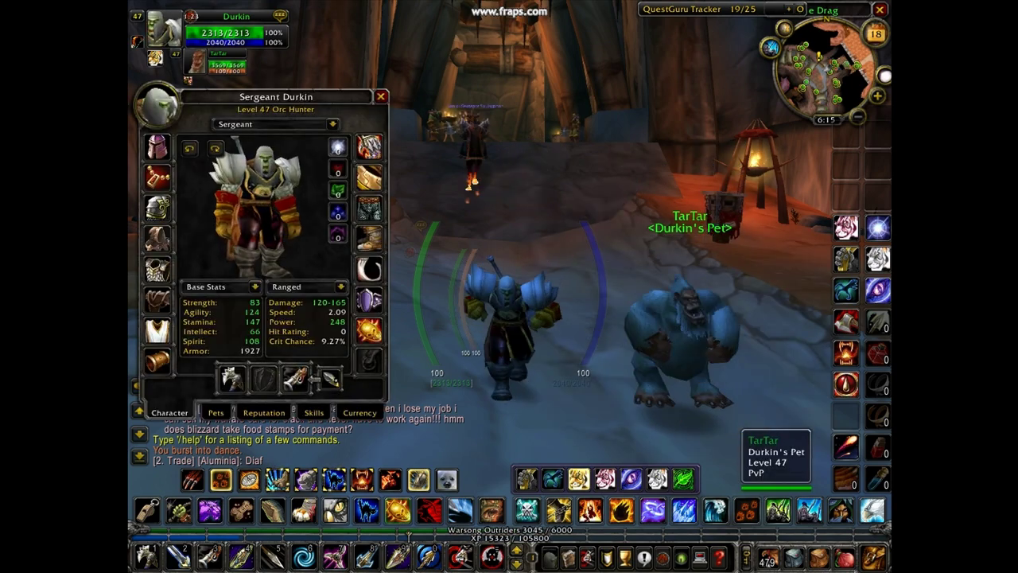
pyautogui.moveTo(442, 256)
pyautogui.mouseDown()
pyautogui.moveTo(443, 318)
pyautogui.moveTo(413, 318)
pyautogui.mouseUp()
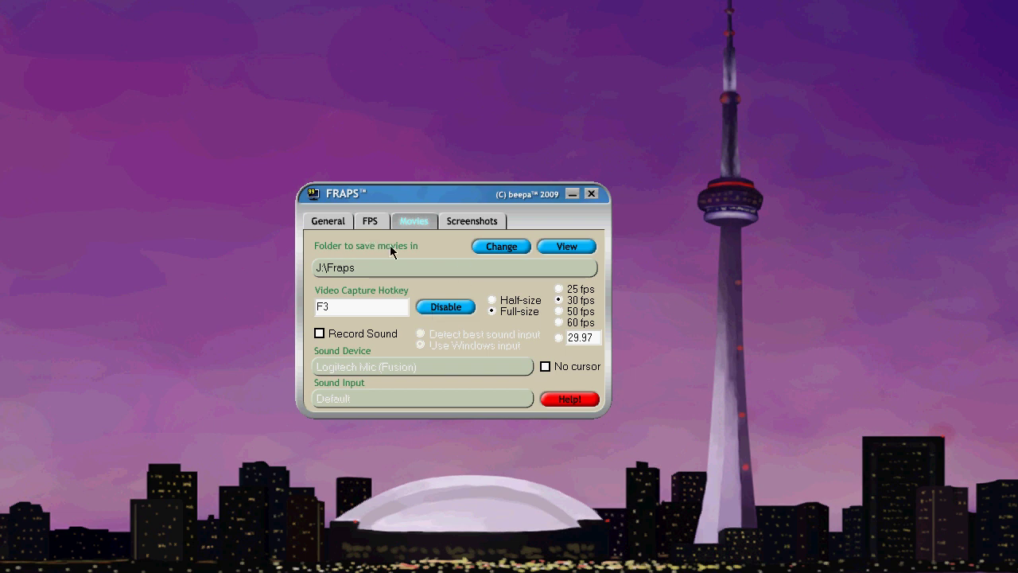
# Step: Review the Screenshots, General, FPS, Movies and Screenshots tabs, ending on the F3 full-size 30 fps Movies page
pyautogui.click(456, 223)
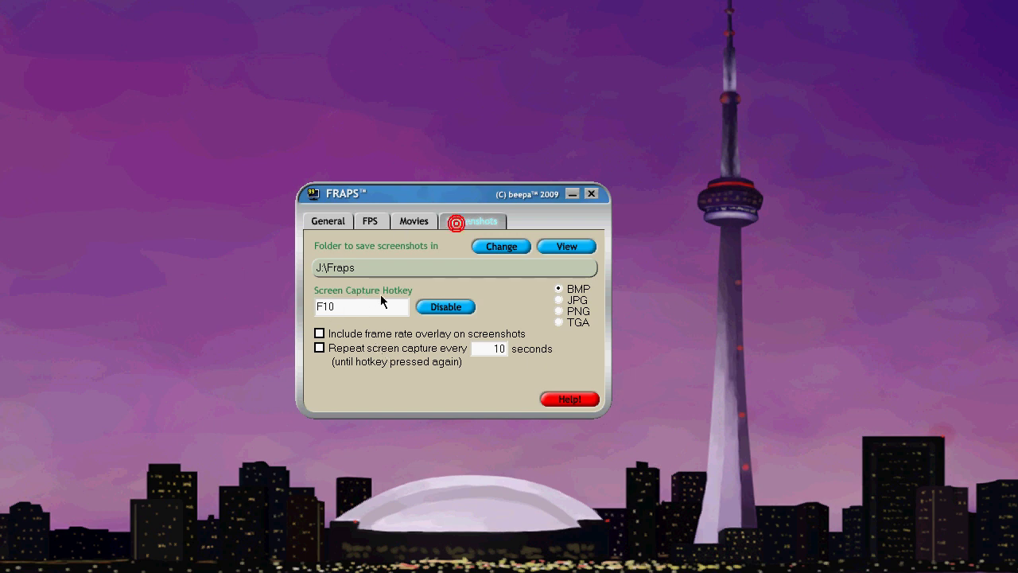
pyautogui.click(332, 228)
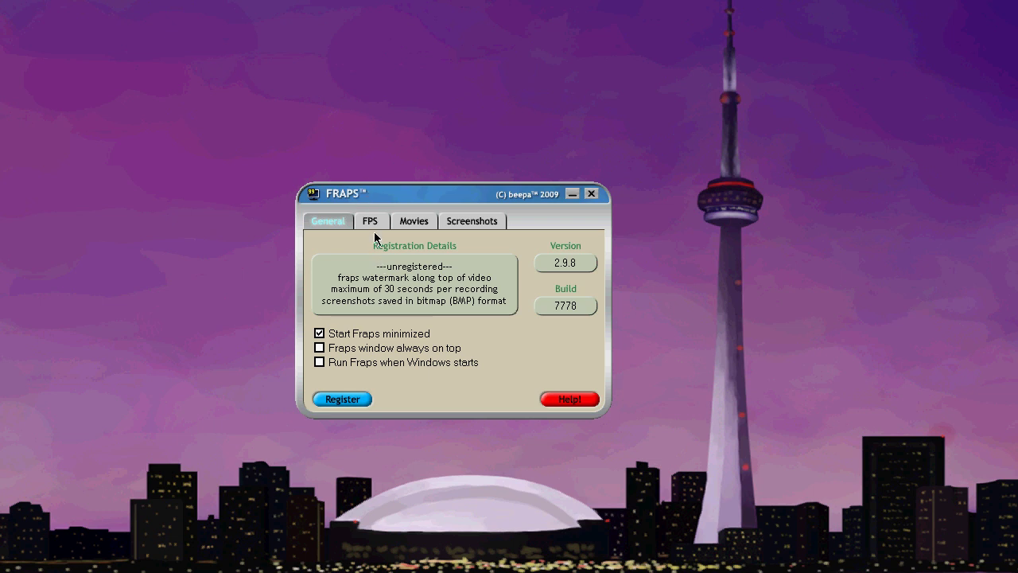
pyautogui.click(371, 227)
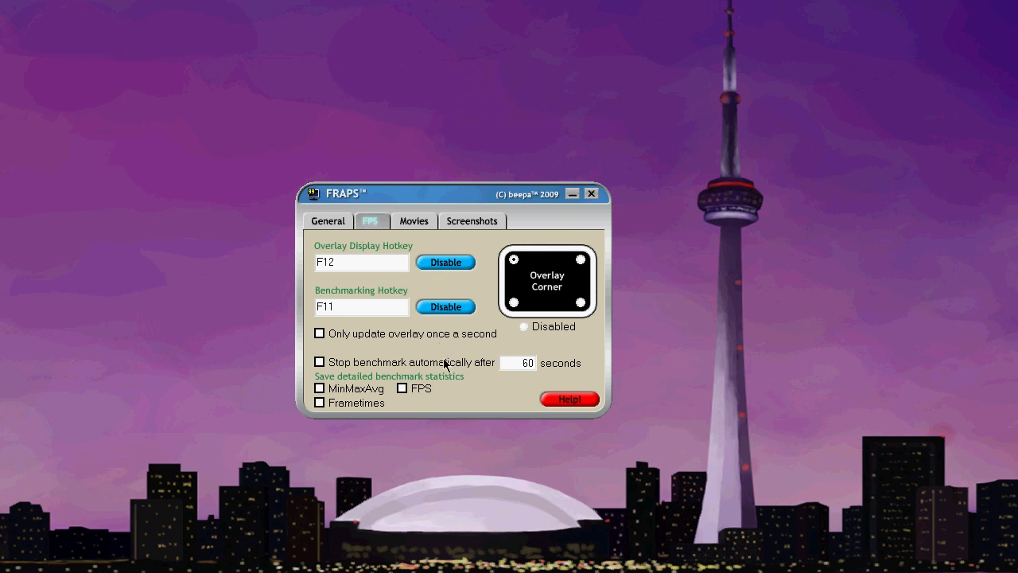
pyautogui.click(420, 222)
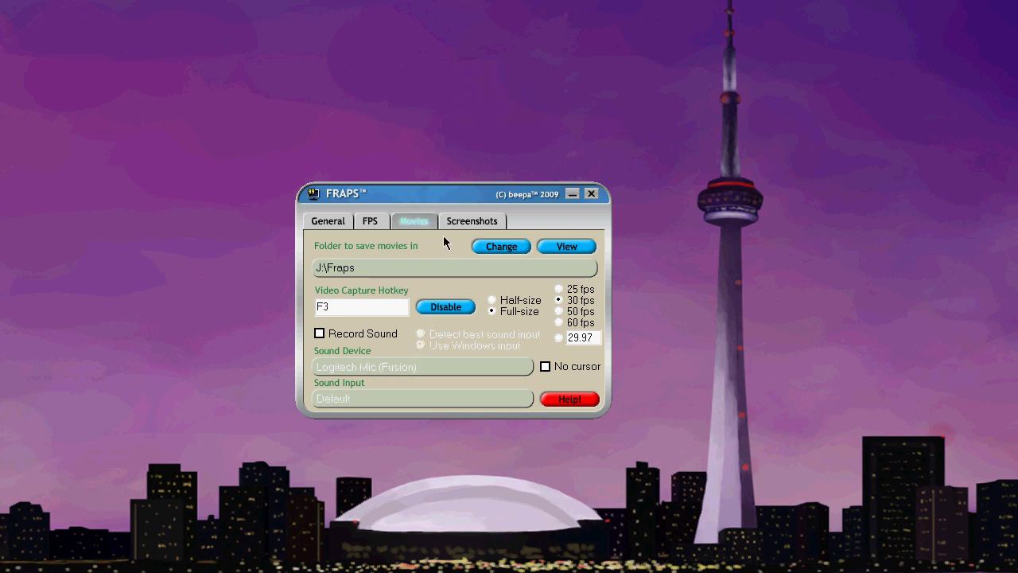
pyautogui.click(456, 228)
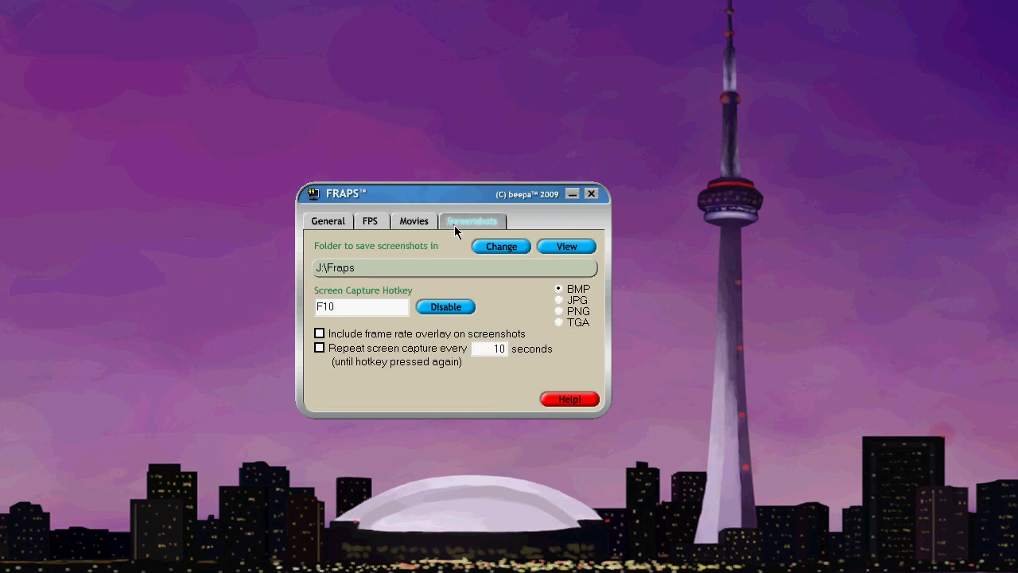
pyautogui.click(409, 224)
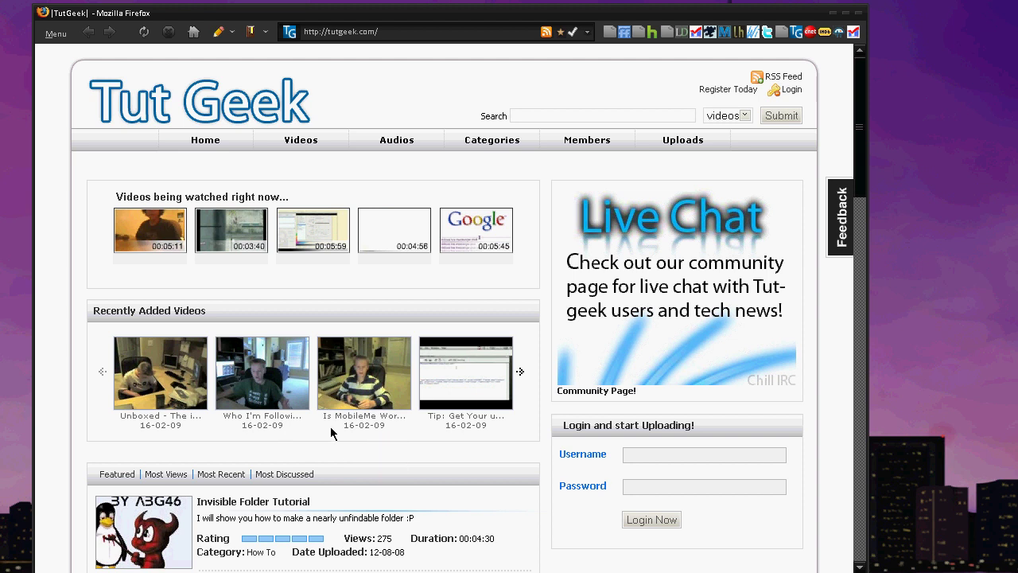
# Step: Open the 'Is MobileMe Worth It?' video page and scroll down through it
pyautogui.click(350, 316)
pyautogui.scroll(-13, 472, 447)
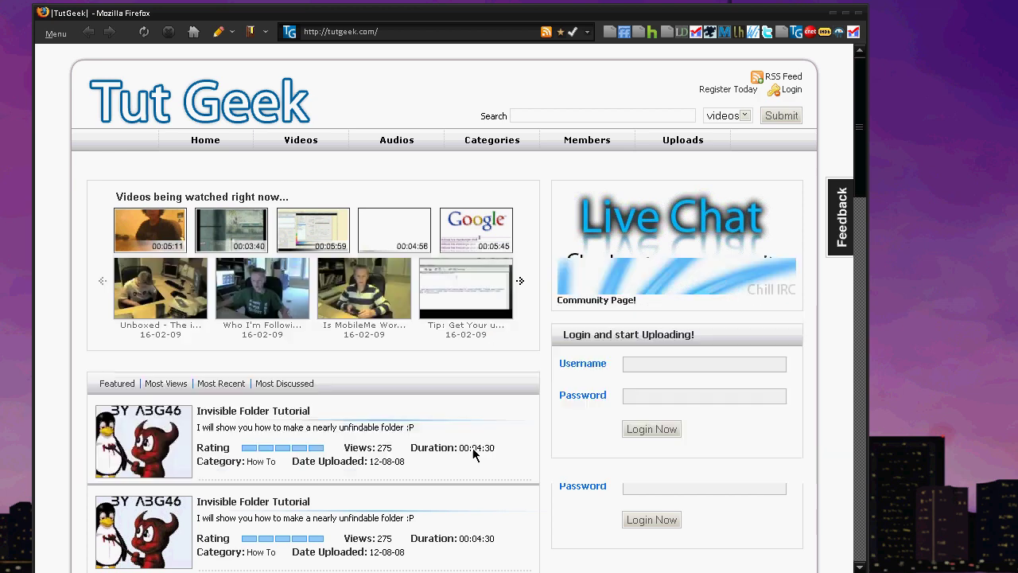
pyautogui.scroll(-1, 481, 445)
pyautogui.scroll(-2, 481, 446)
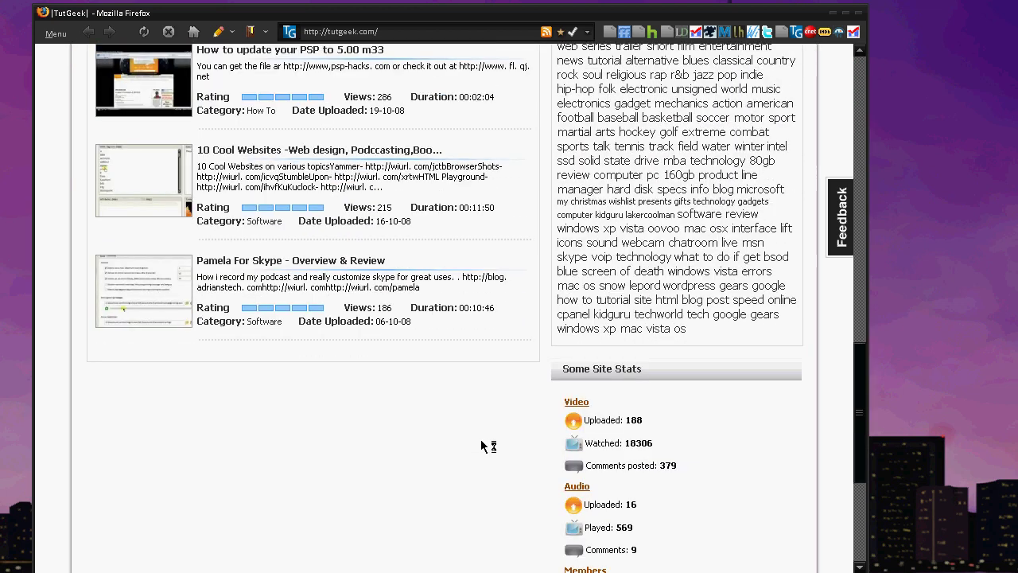
pyautogui.scroll(-3, 481, 446)
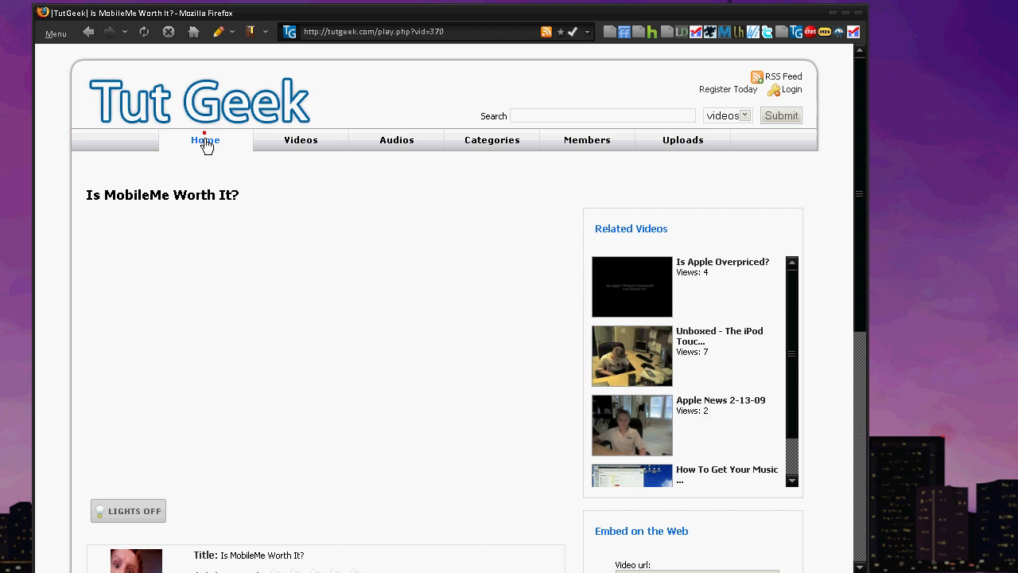
# Step: Return to the Tut Geek home page via Home and scroll down it
pyautogui.click(205, 137)
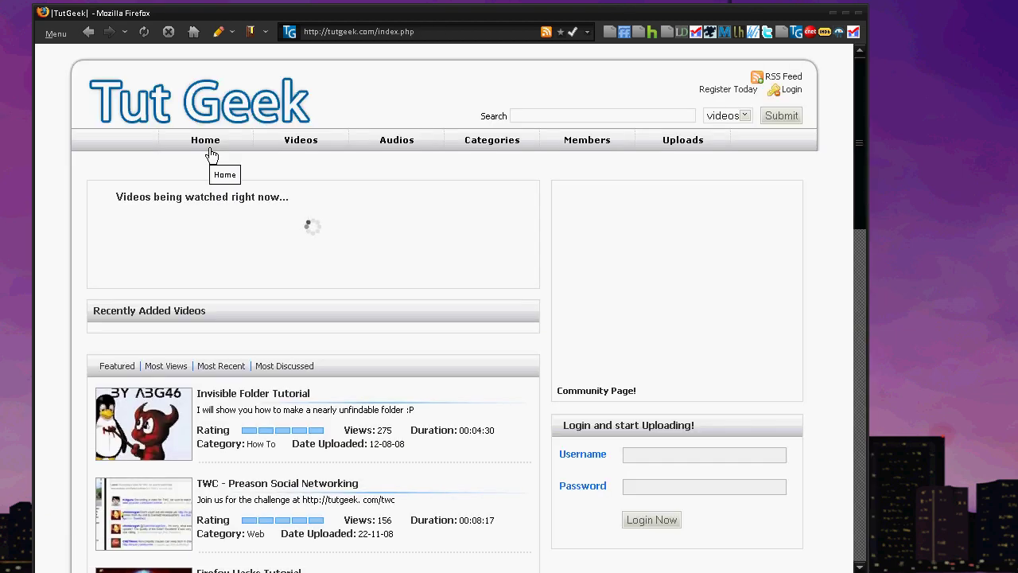
pyautogui.scroll(-1, 487, 271)
pyautogui.scroll(-1, 488, 269)
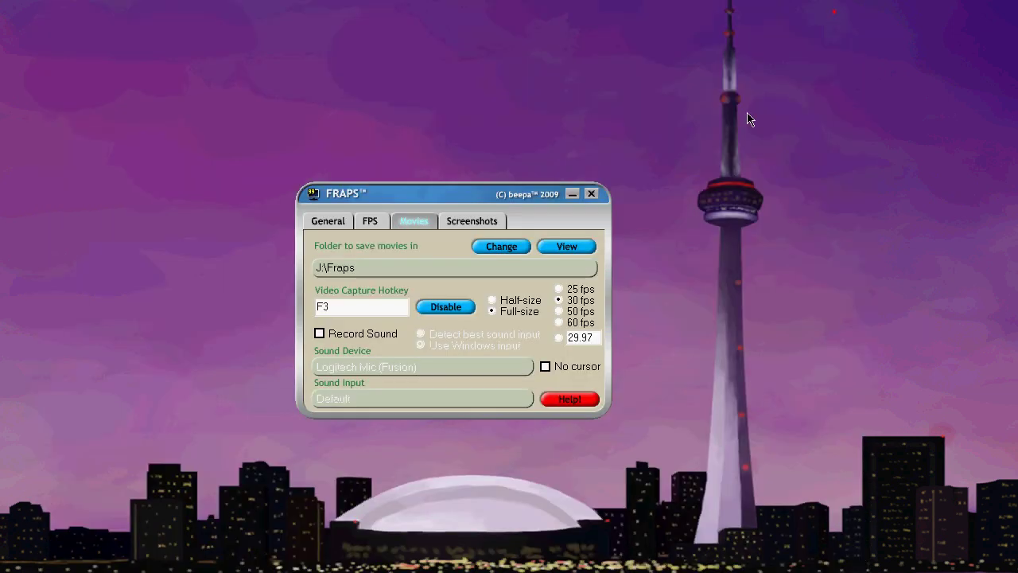
# Step: Move the Fraps window up-left and show its General page with version 2.9.8, build 7778
pyautogui.moveTo(469, 196); pyautogui.dragTo(364, 159)
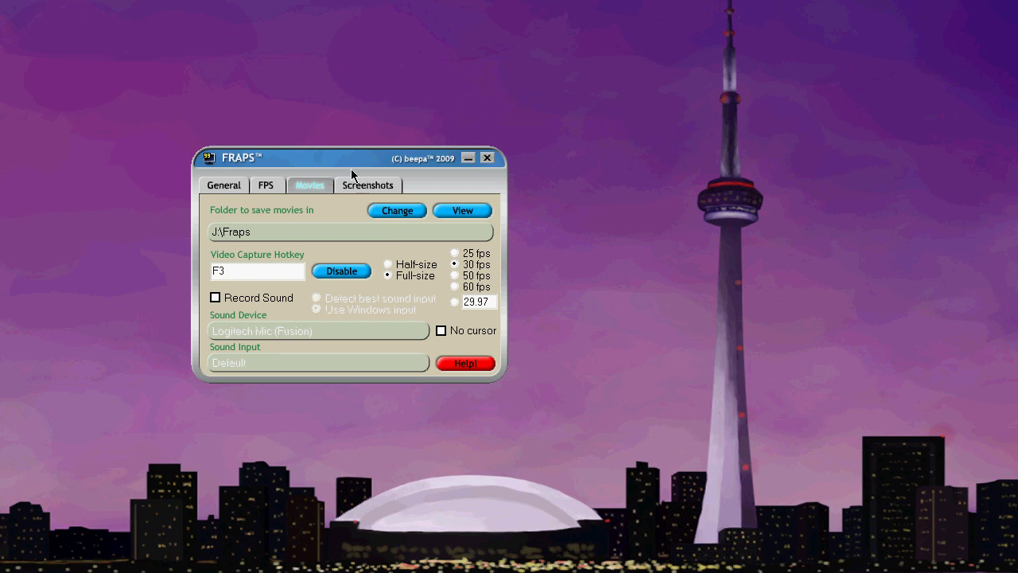
pyautogui.click(225, 185)
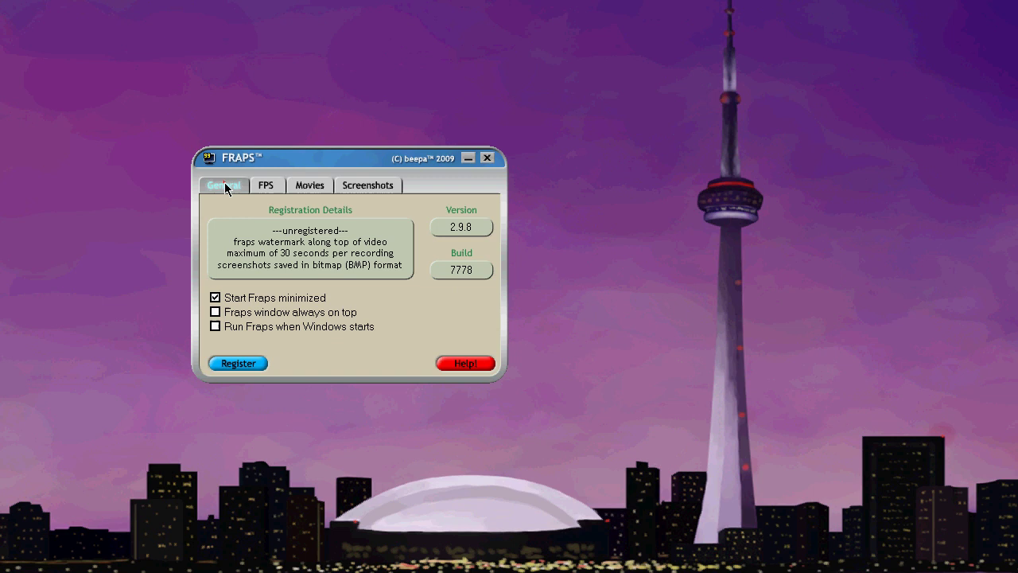